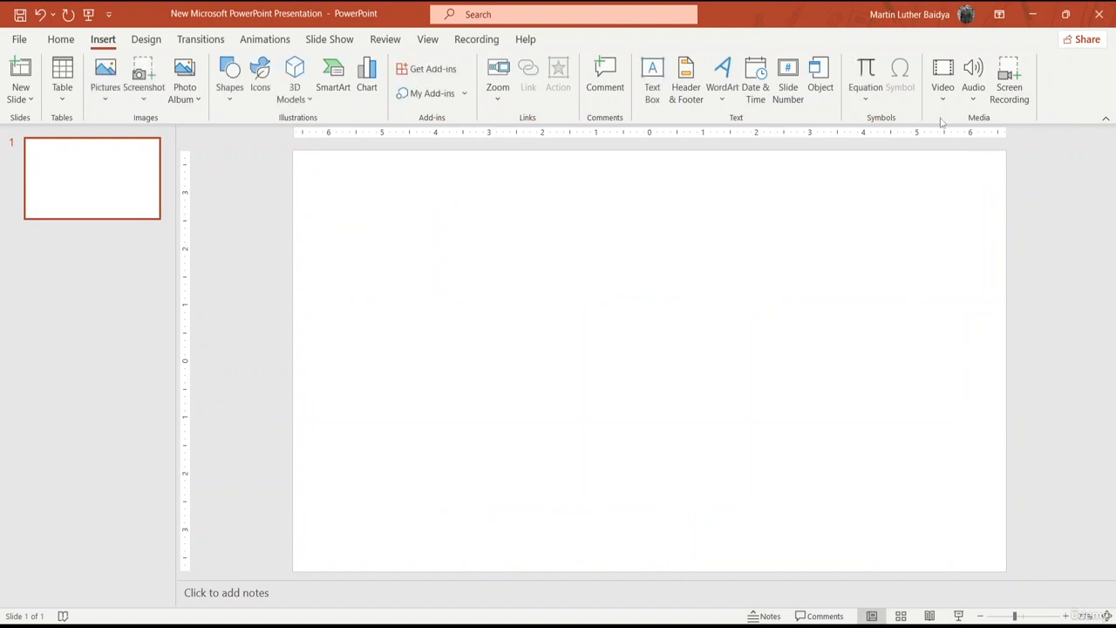
- Insert the pexels video file from the Desktop folder of this device onto the blank slide
click(944, 87)
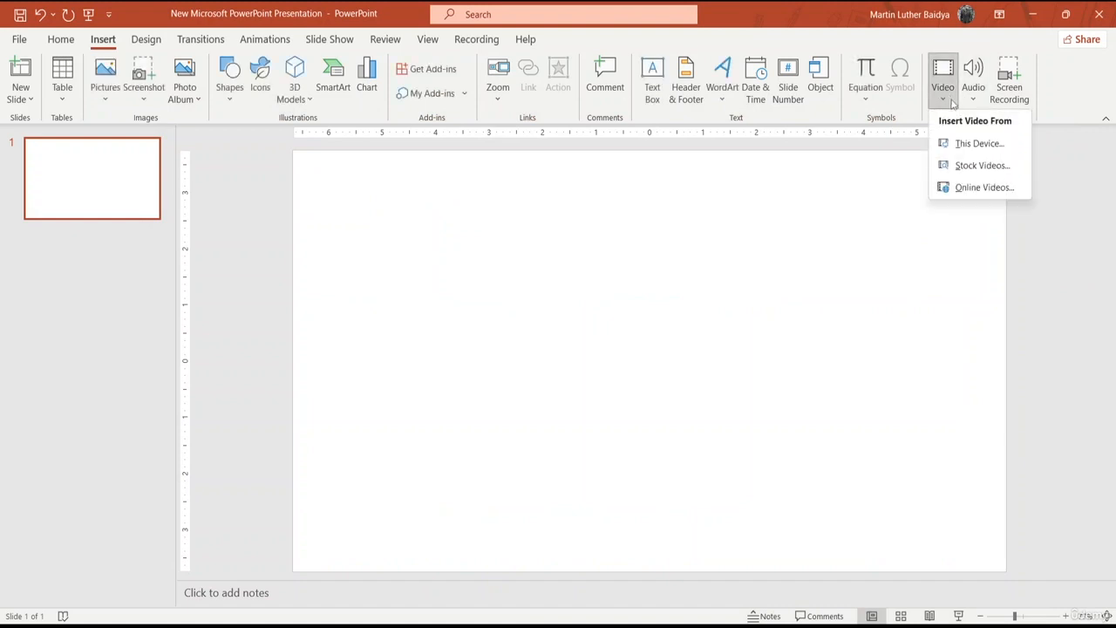
click(978, 145)
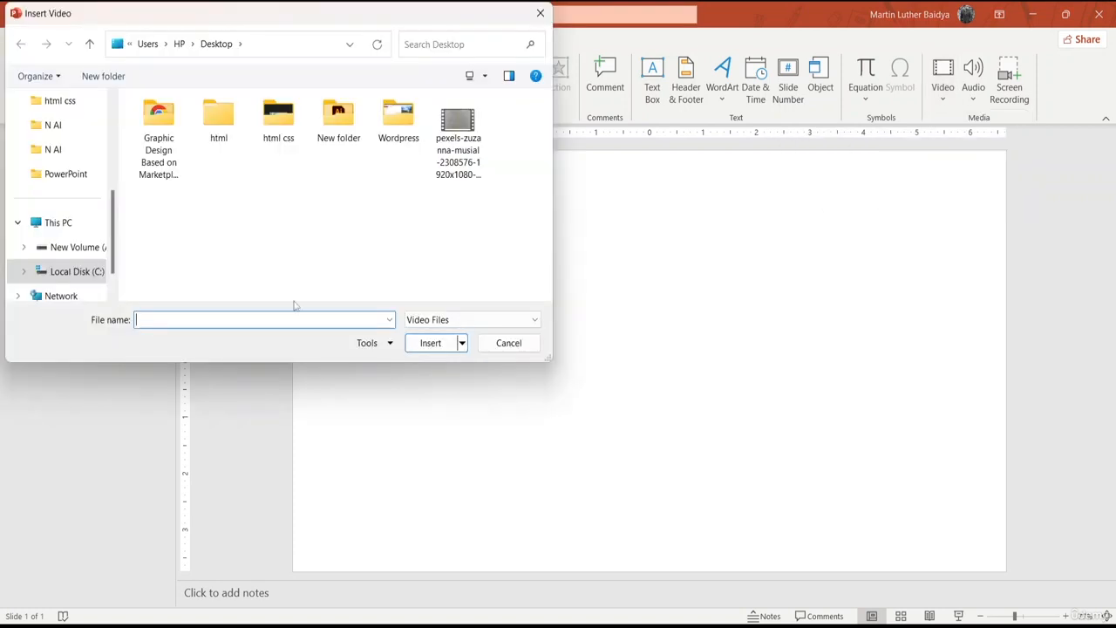
drag(314, 35, 409, 78)
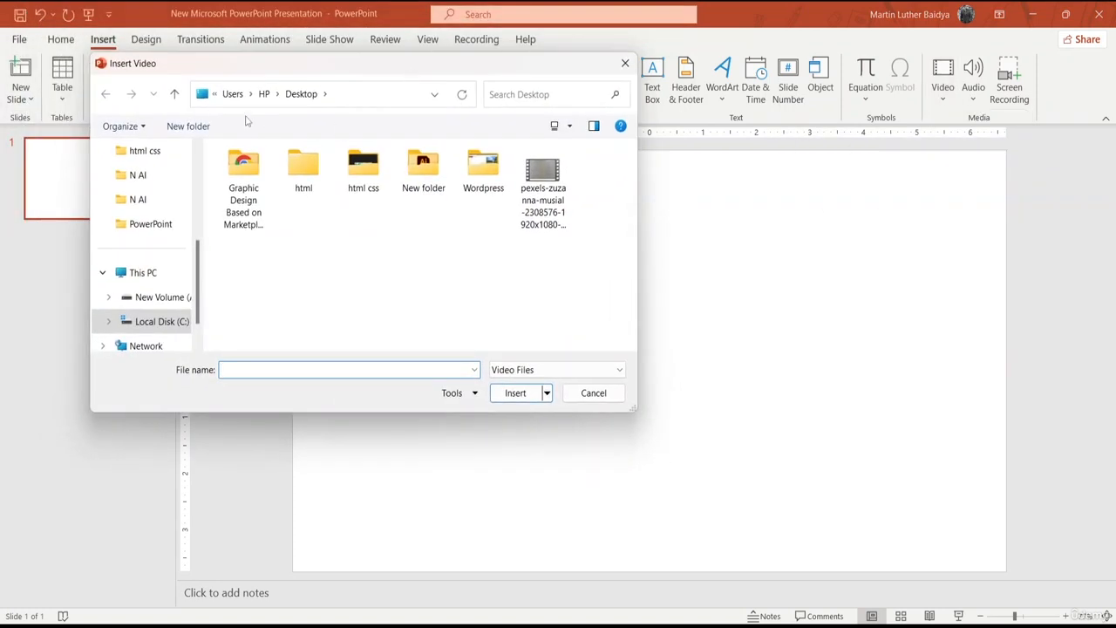
click(544, 217)
click(514, 392)
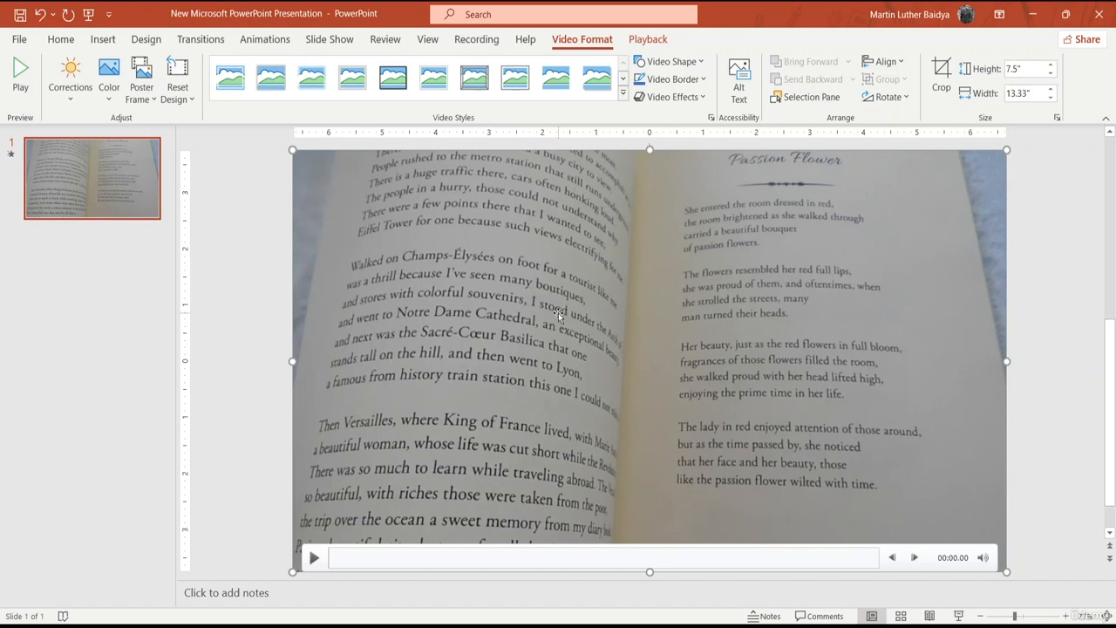
- Play the inserted video on the slide, skip ahead past its middle, and pause it
click(313, 557)
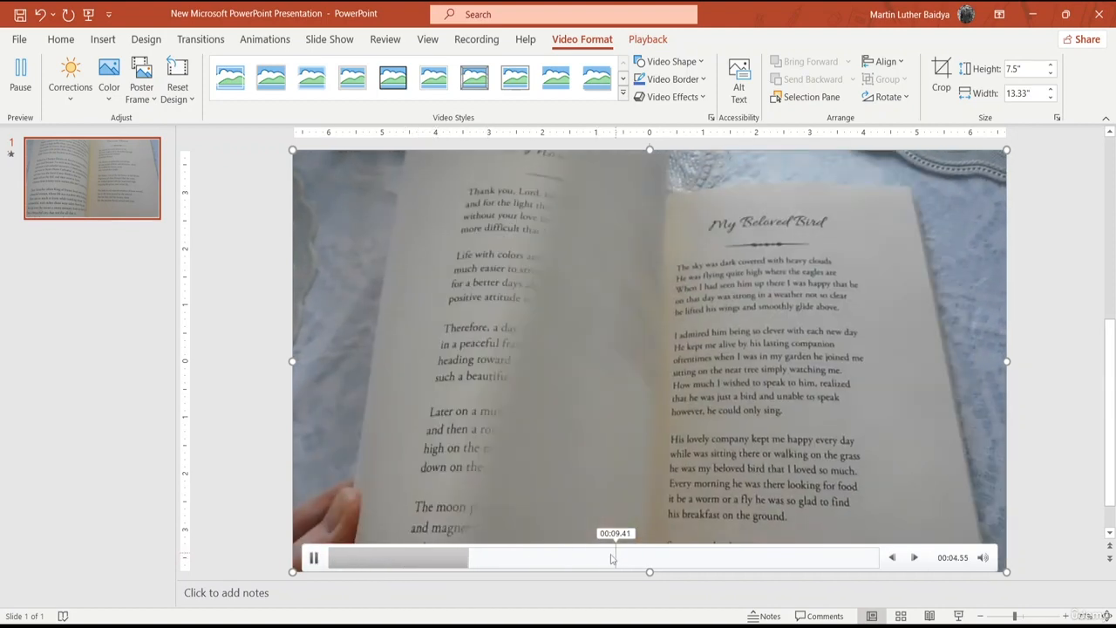
click(702, 567)
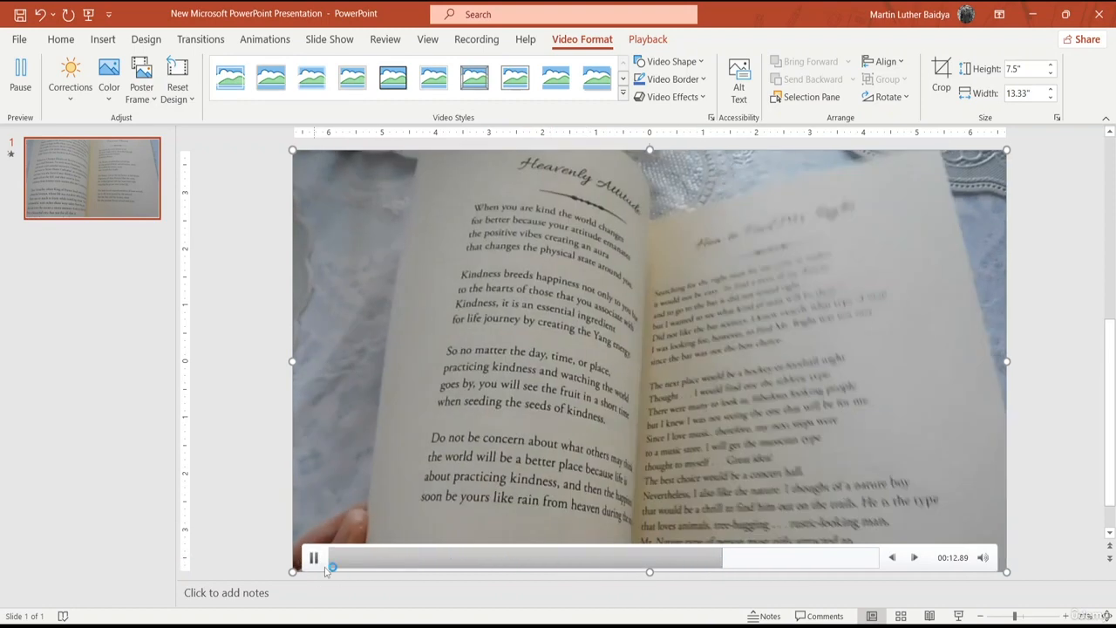
click(416, 447)
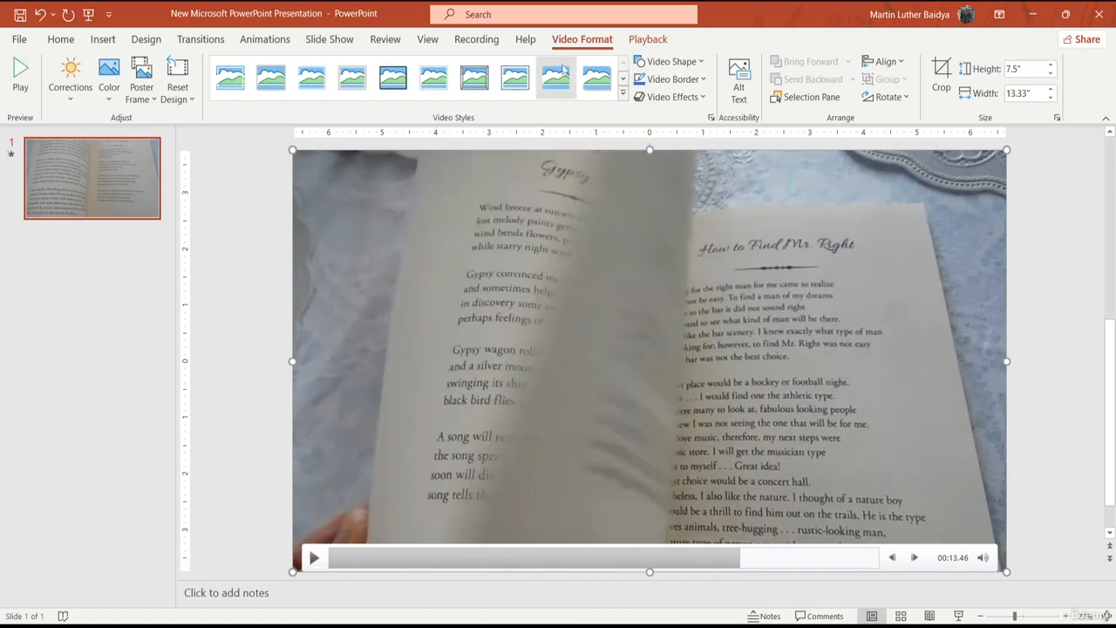
- Examine the playback options available for the video and return to its formatting options
click(642, 41)
click(603, 42)
click(637, 41)
click(599, 41)
click(637, 40)
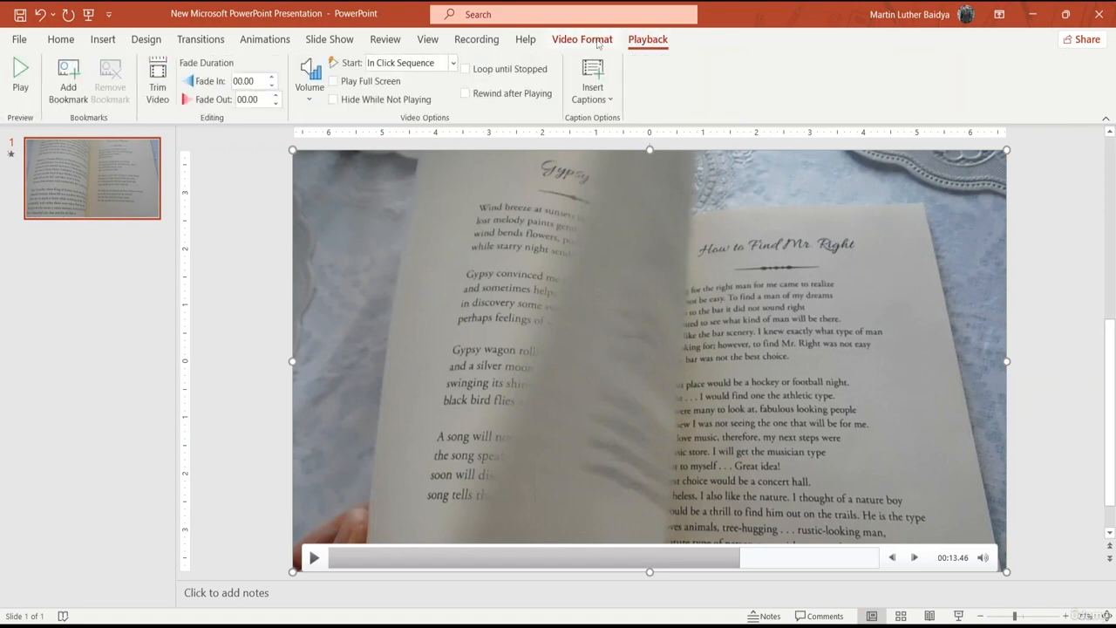
click(598, 41)
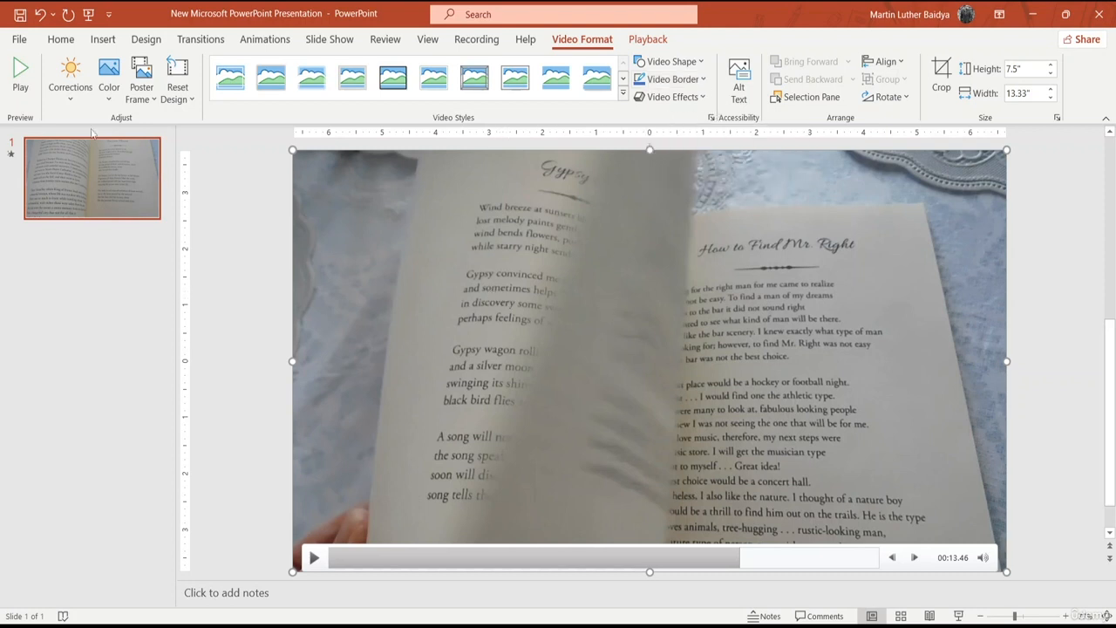
- Apply the correction preset Brightness: 0% (Normal) Contrast: 0% (Normal) to the video and play it as a check
click(70, 80)
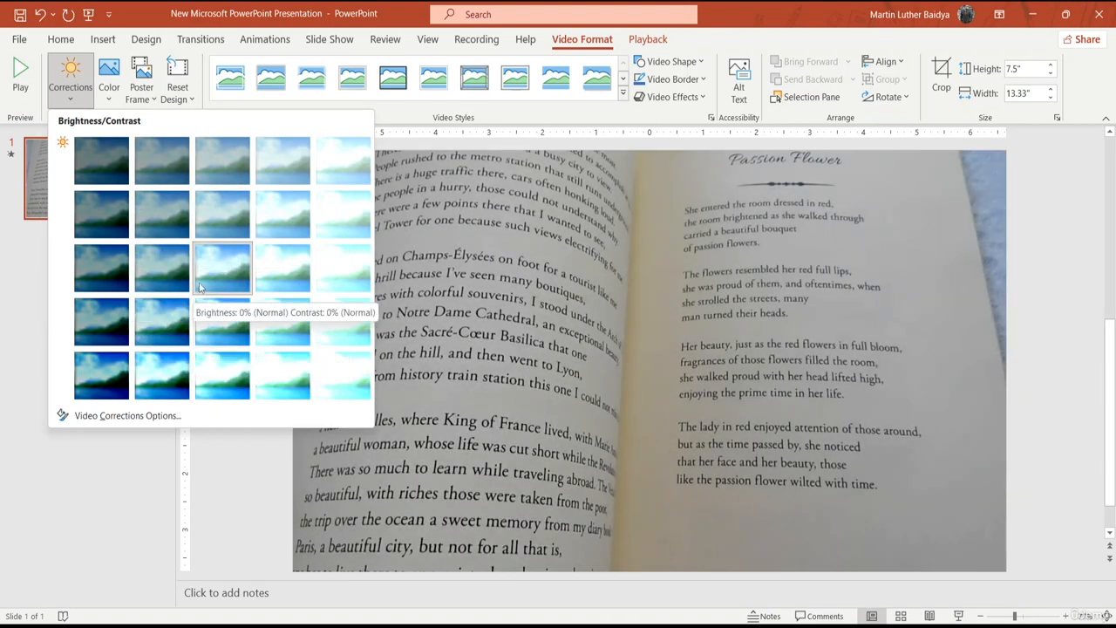
click(203, 283)
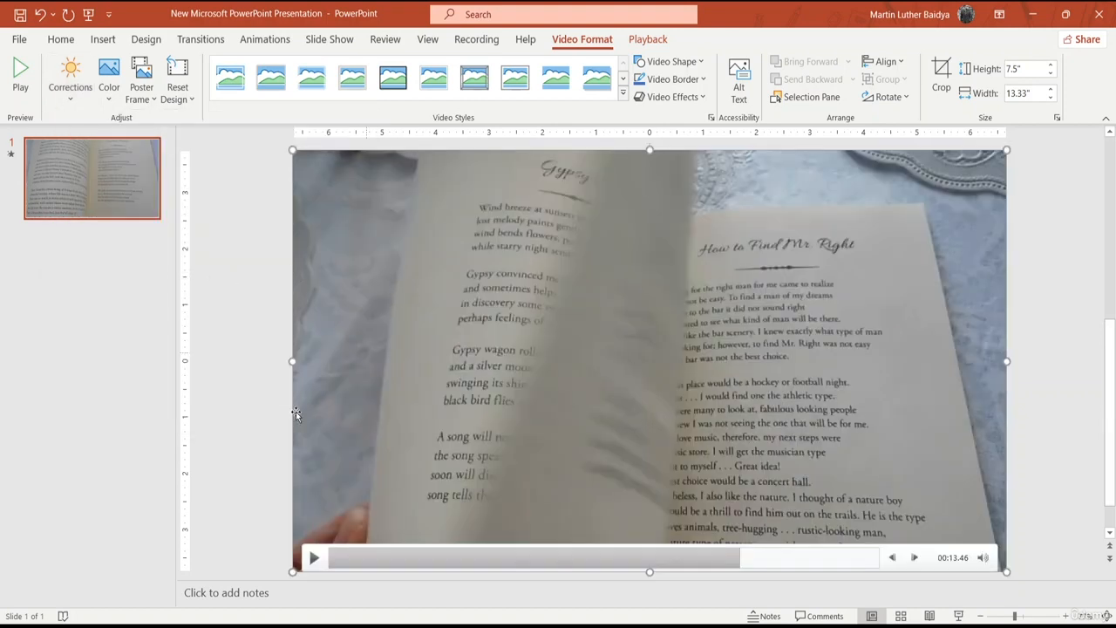
click(314, 557)
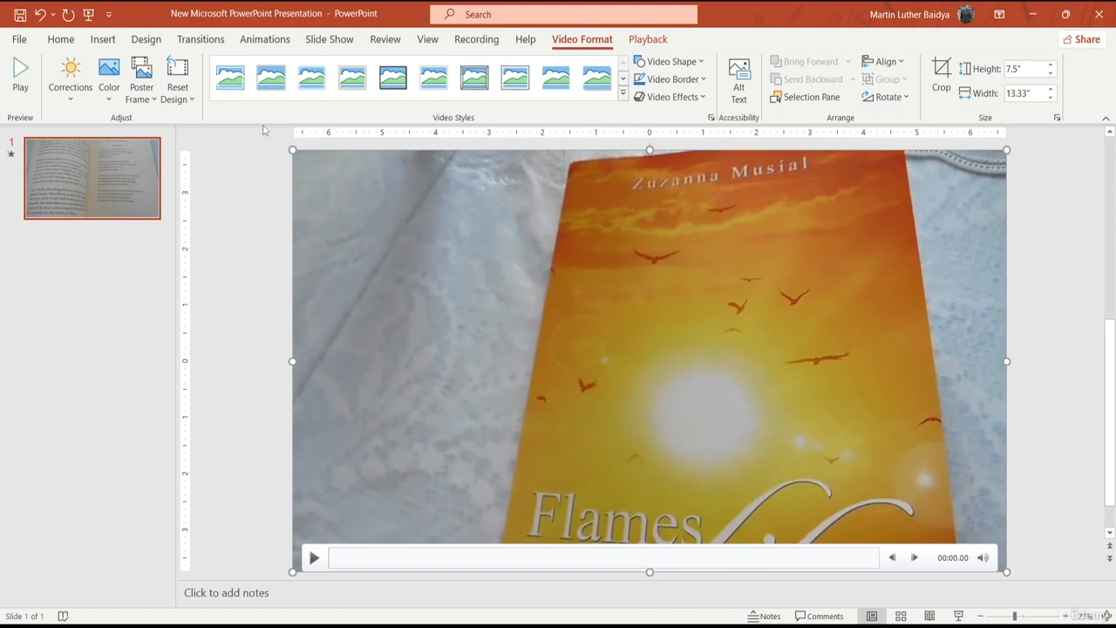
- Recolor the video with Gray, Accent color 3 Dark and play it to check the effect
click(109, 77)
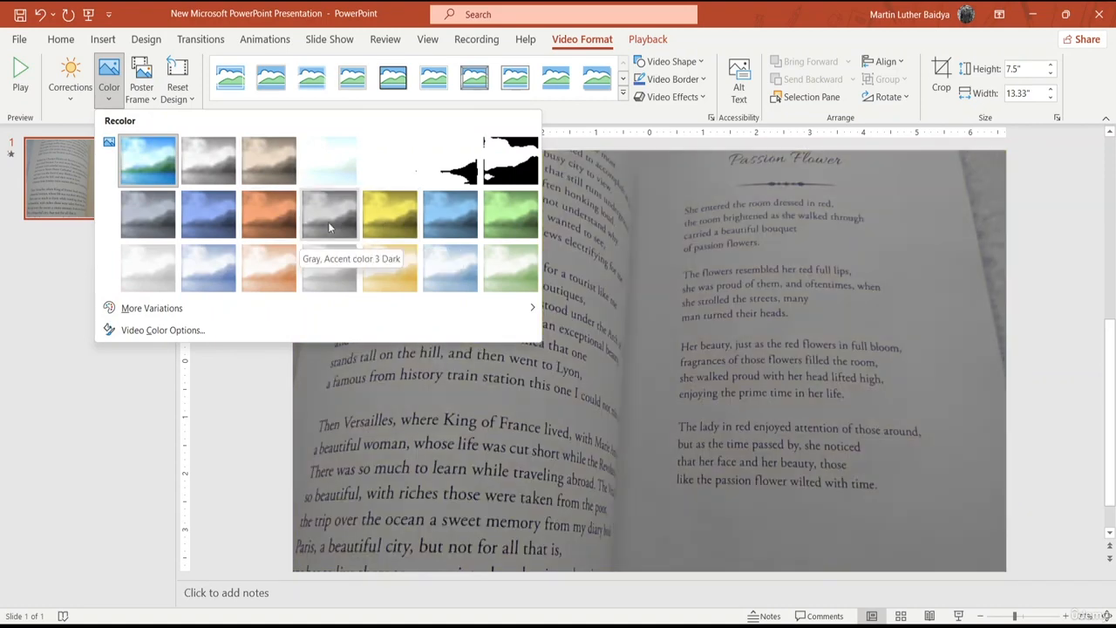
click(329, 222)
click(314, 557)
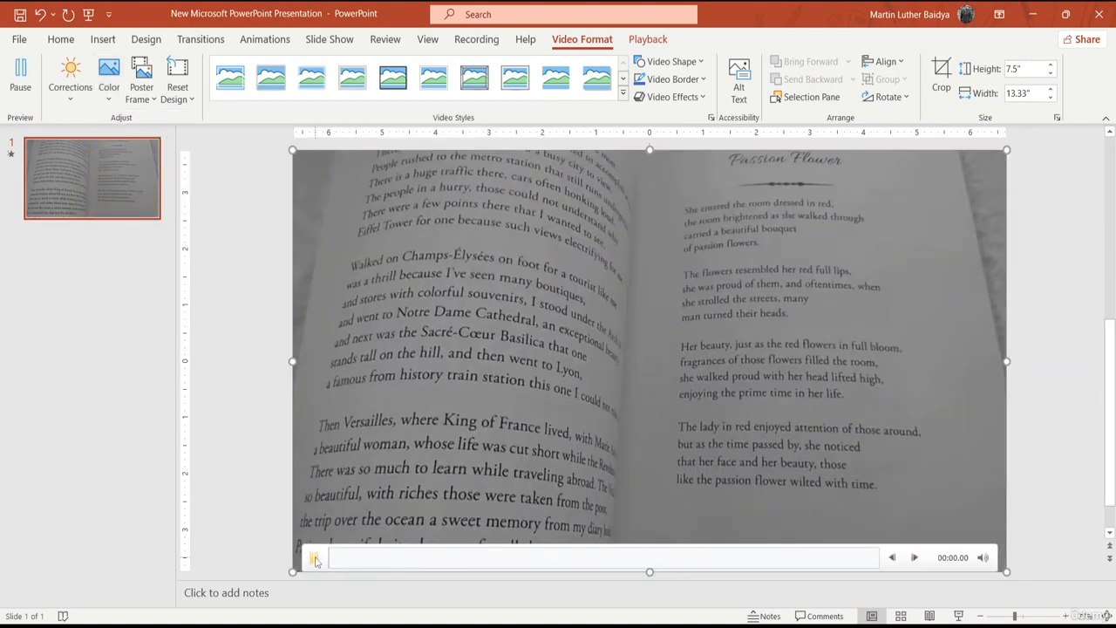
- Recolor the video with the lightest tint of the blue theme color and play it to check the effect
click(109, 87)
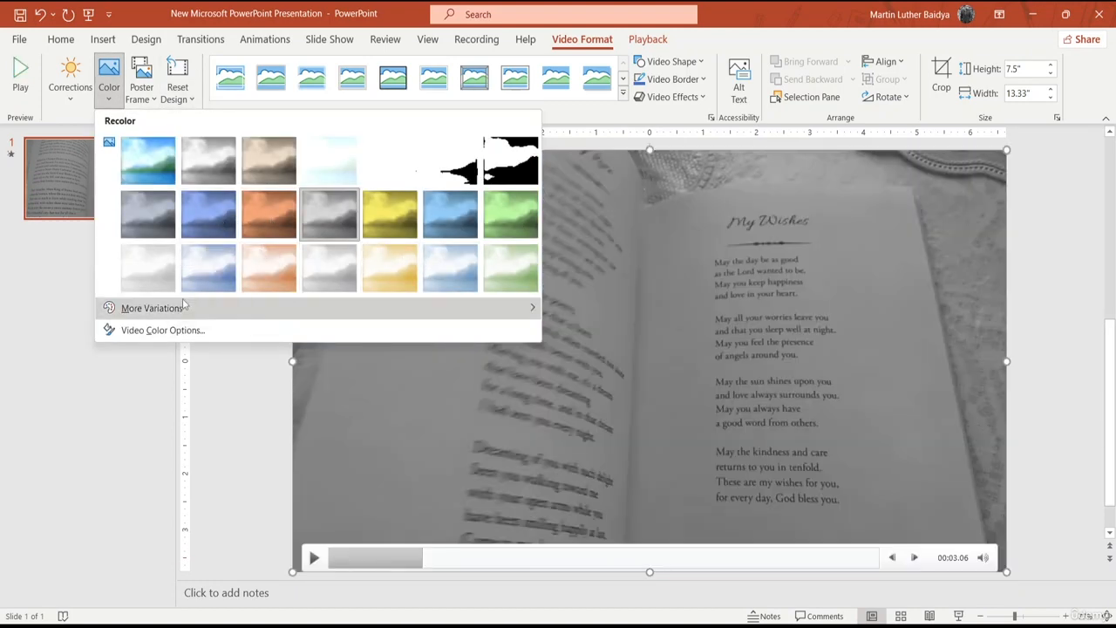
mouse_move(184, 304)
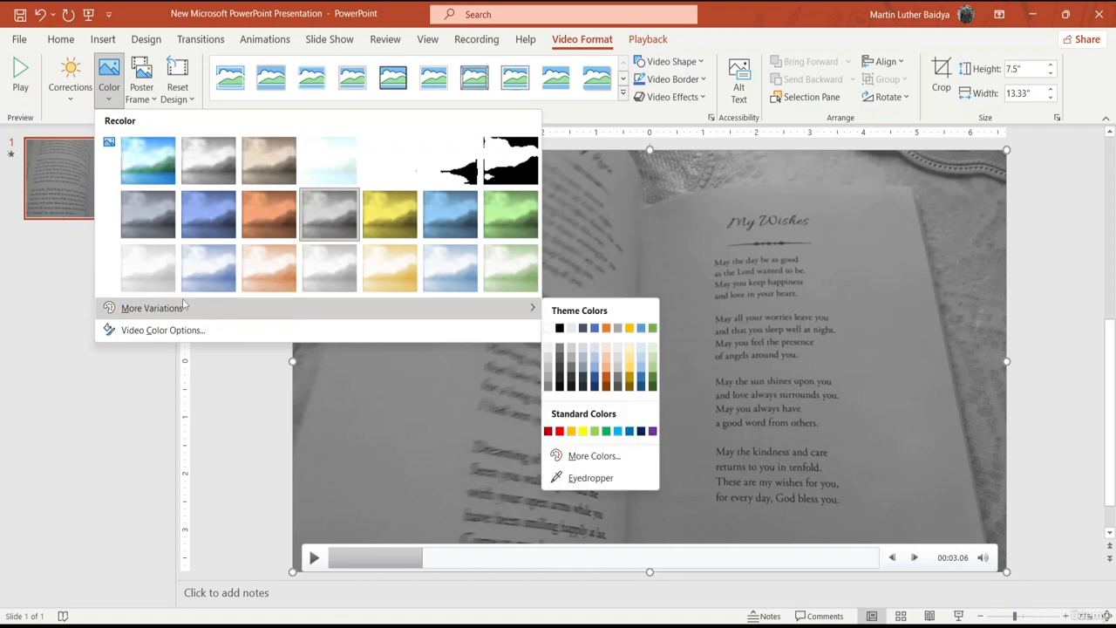
click(595, 351)
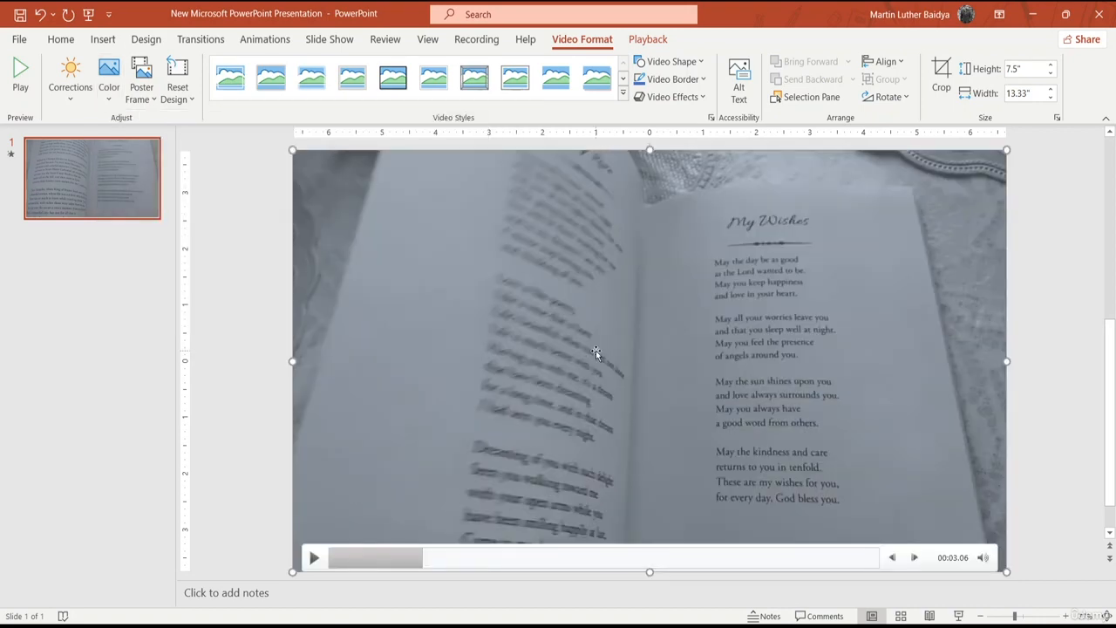
click(314, 557)
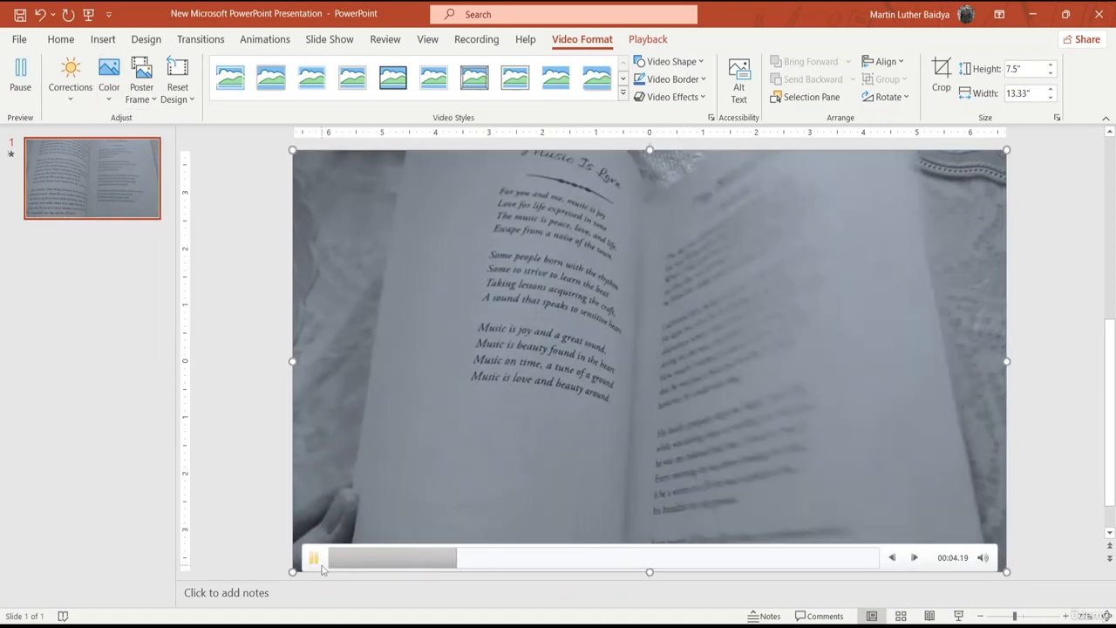
- View the detailed video color settings for recolor, brightness and contrast, and close them again
click(106, 101)
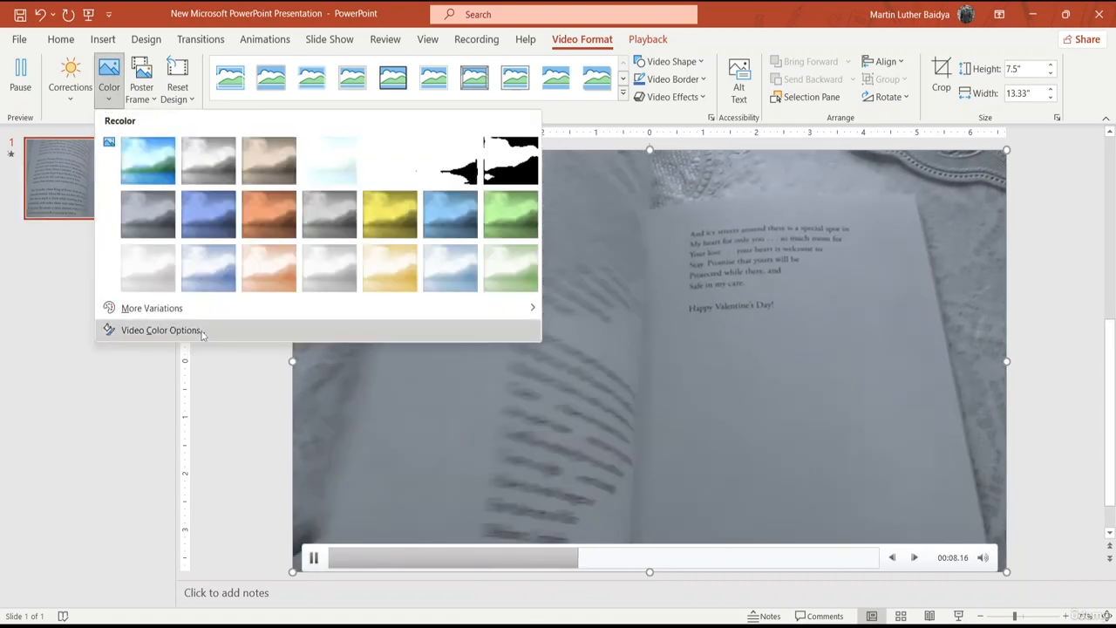
click(161, 330)
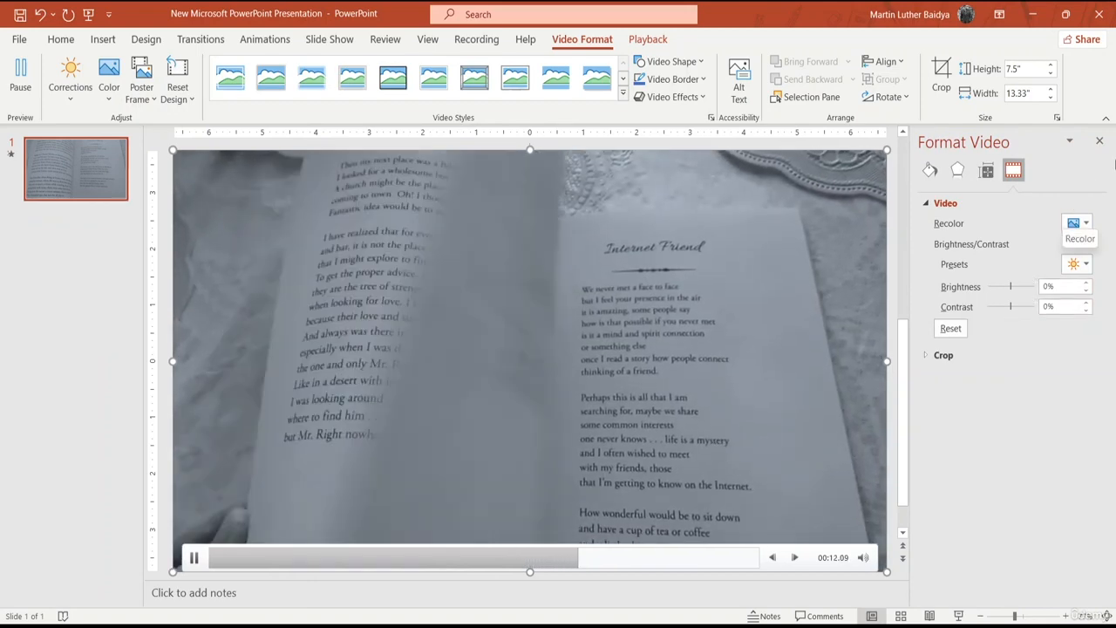
click(1101, 141)
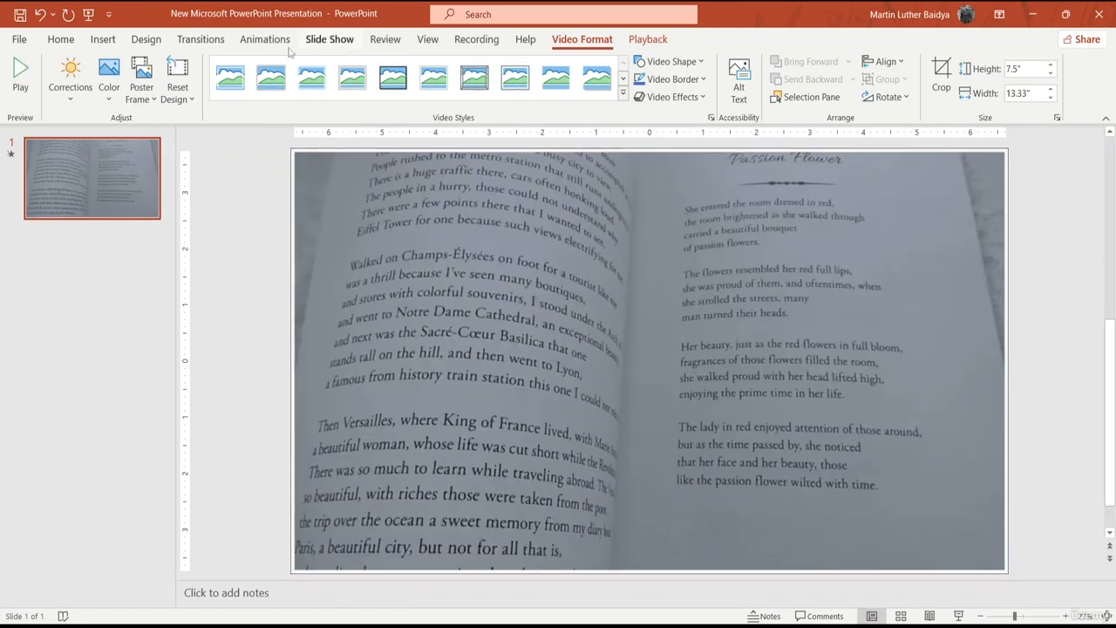
- Set the video's current frame as its poster frame
click(152, 93)
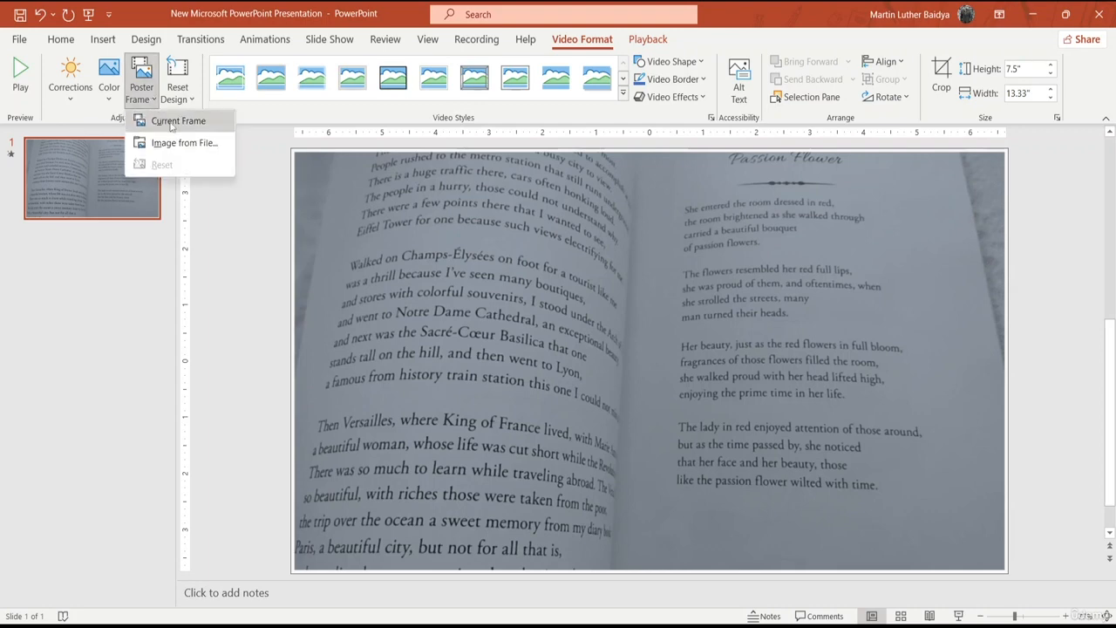
click(165, 121)
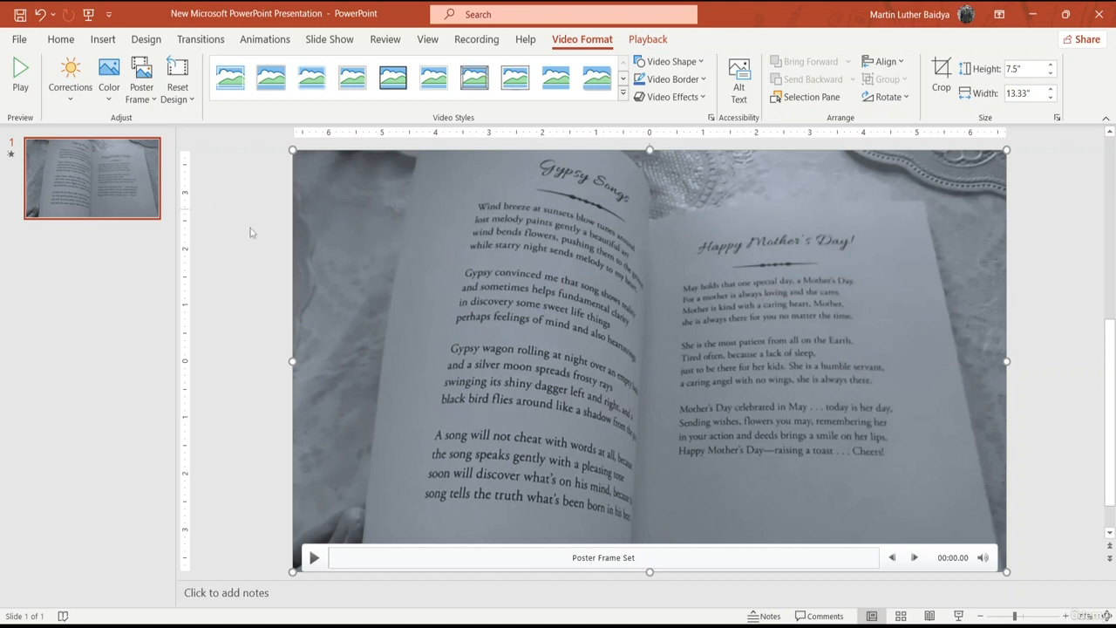
- Replace the video's poster frame with the balloons icon from the stock icon collection
click(146, 98)
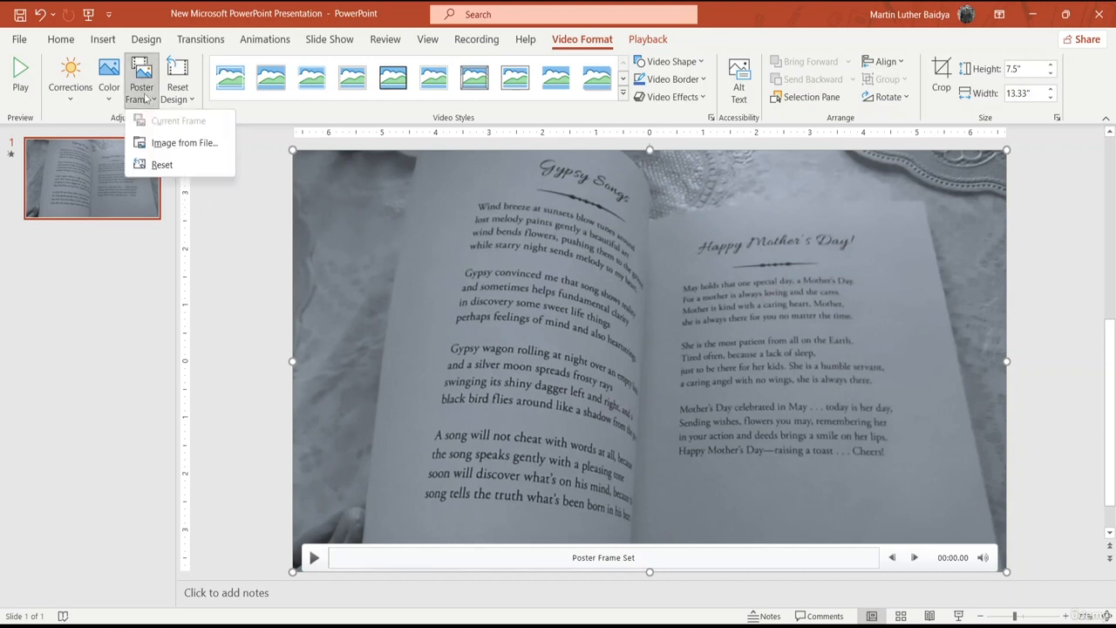
click(200, 144)
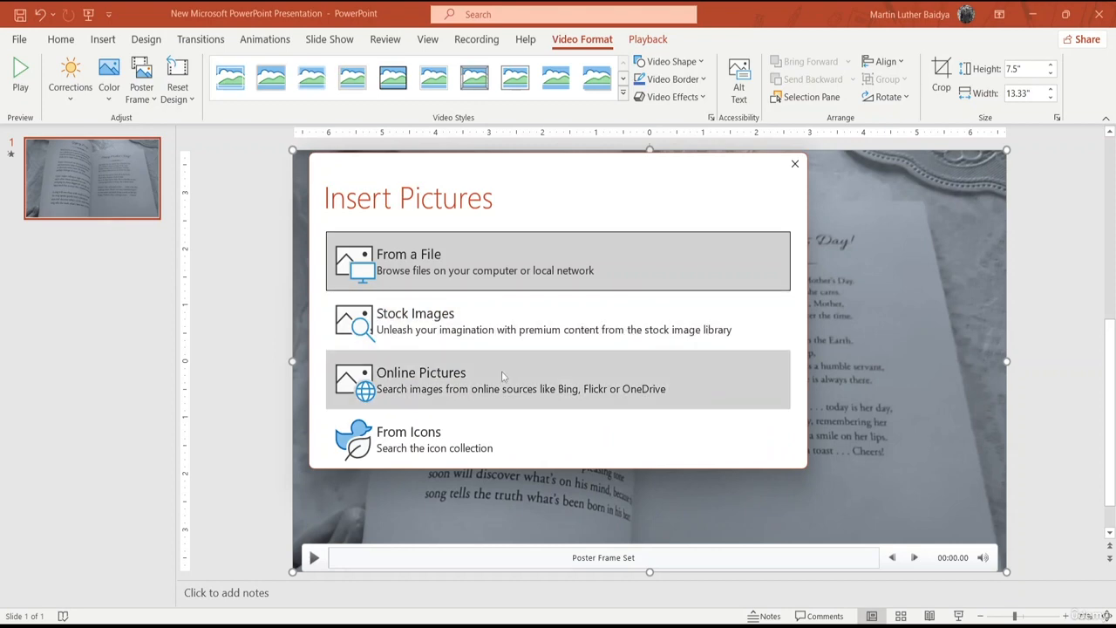
click(468, 440)
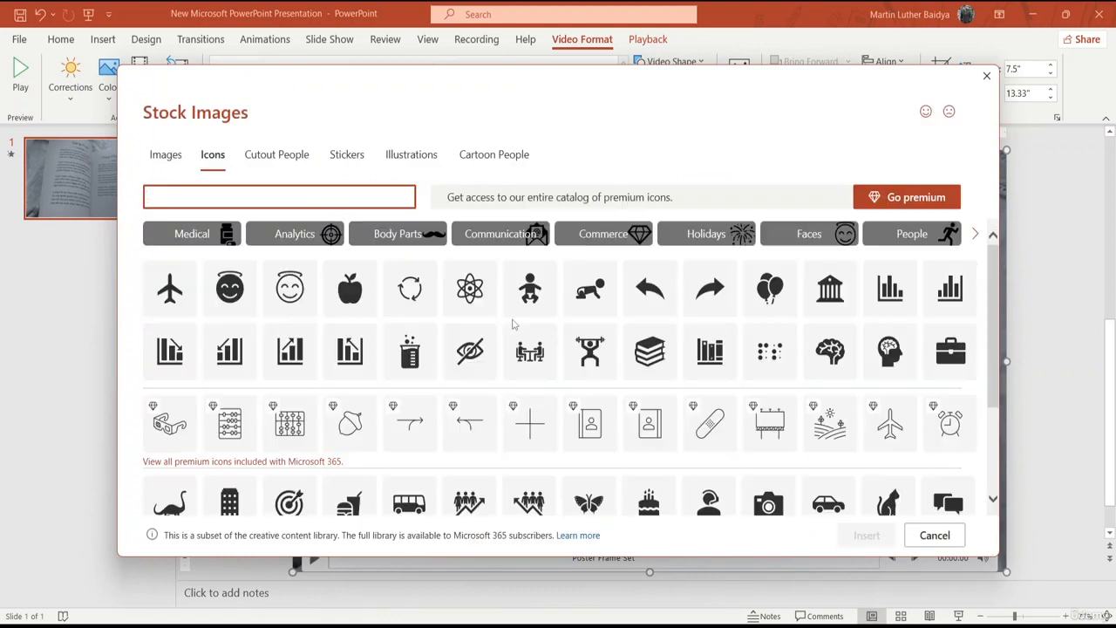
click(782, 298)
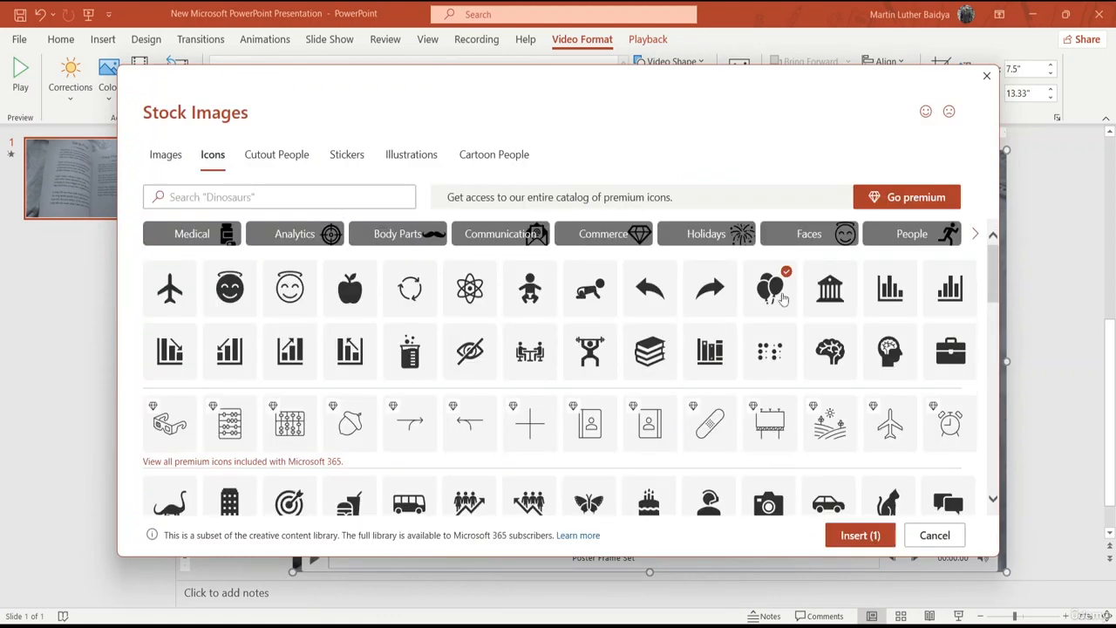
click(854, 533)
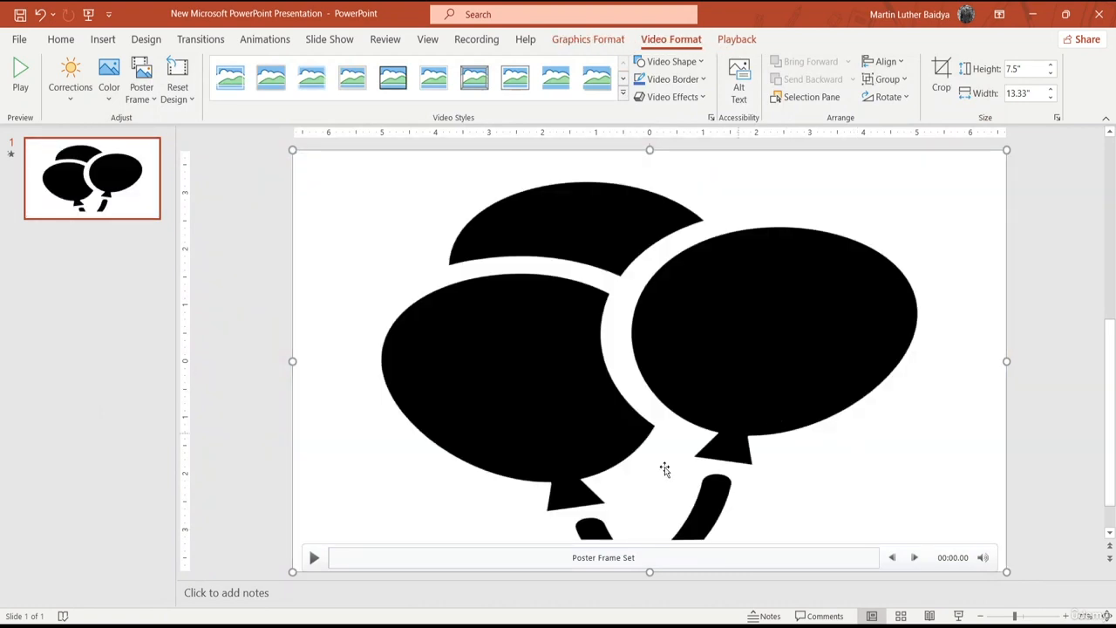
- Play the video briefly, rewind it to the start, and check the poster image on the slide
click(318, 559)
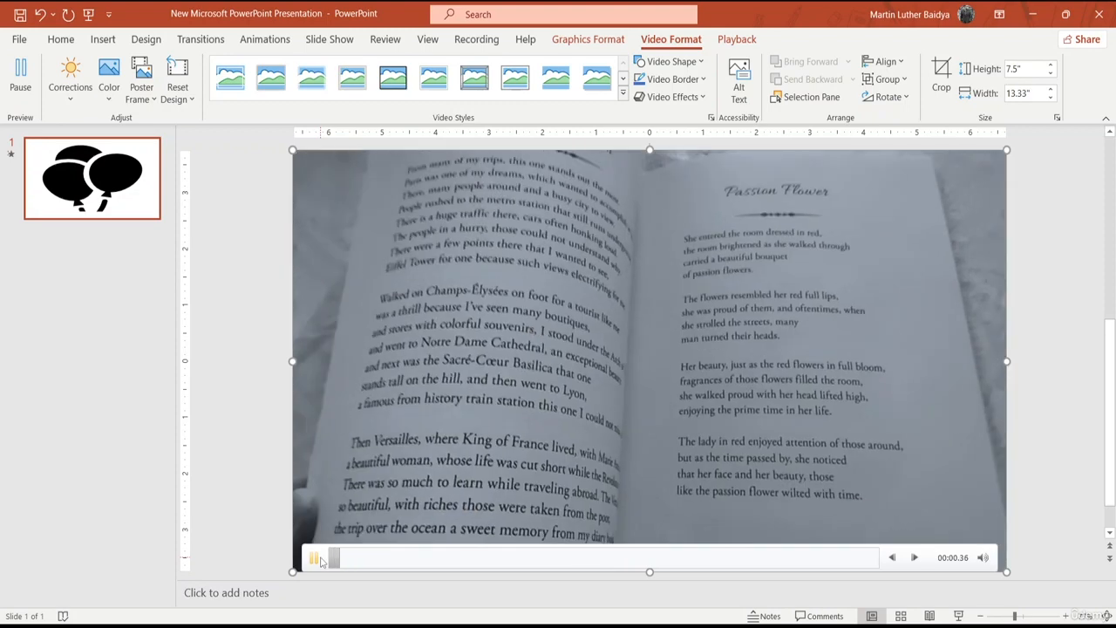
click(313, 557)
drag(396, 561, 304, 573)
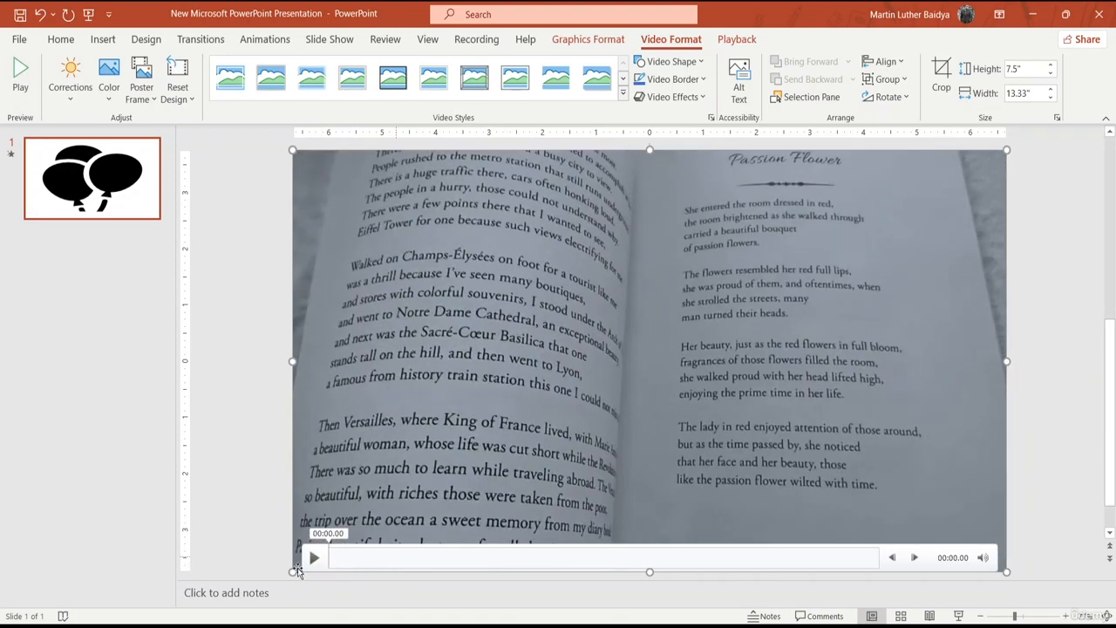
click(104, 204)
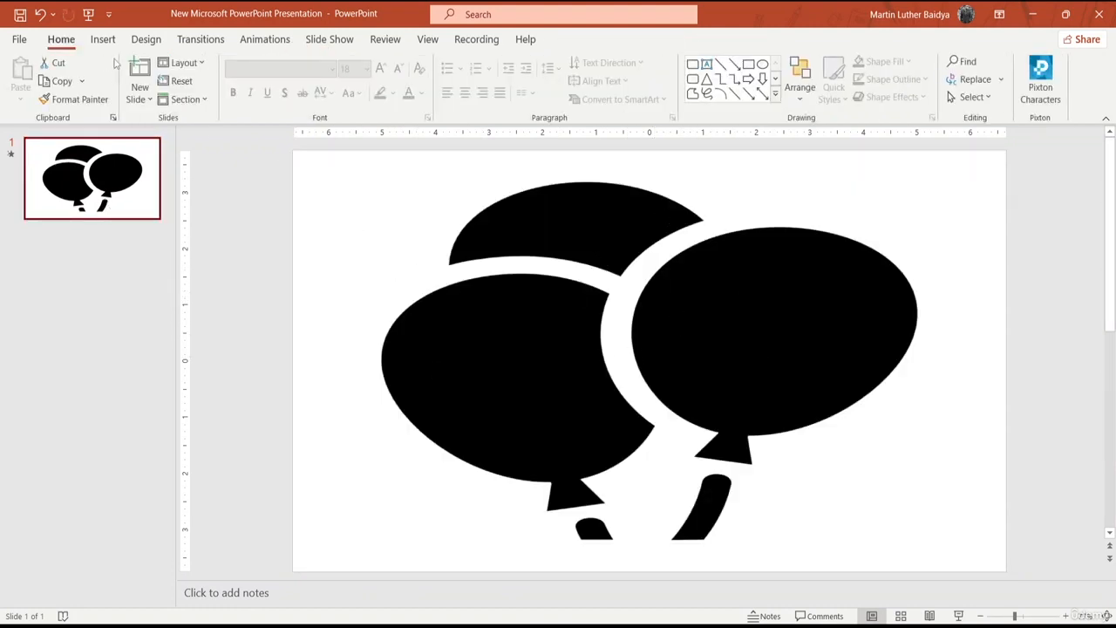
- Select the video on the slide and reset its poster frame
click(517, 246)
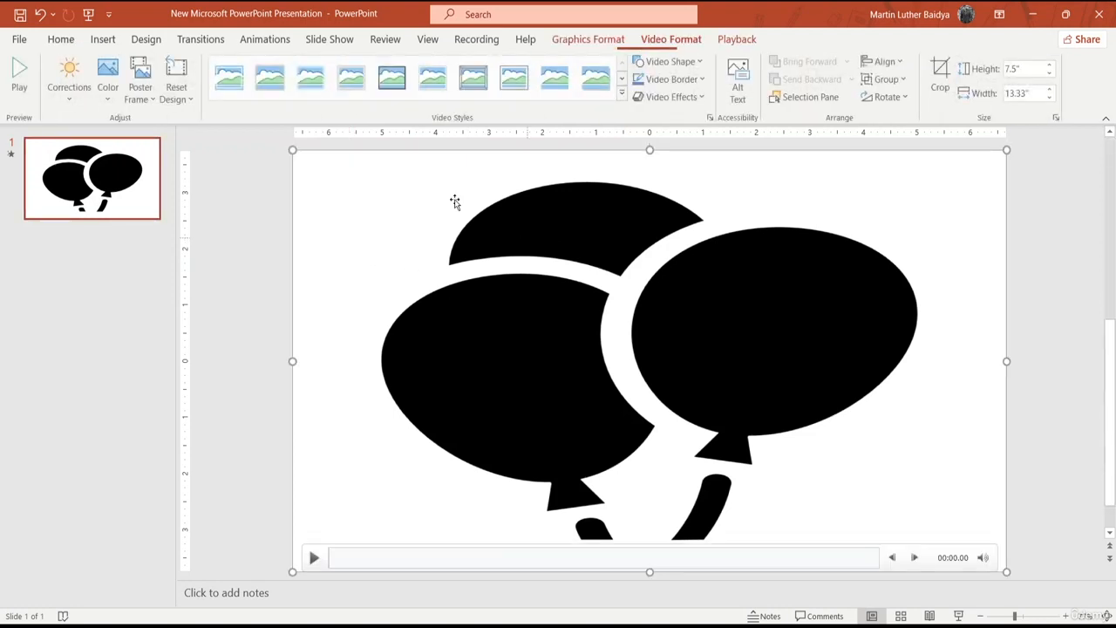
click(150, 99)
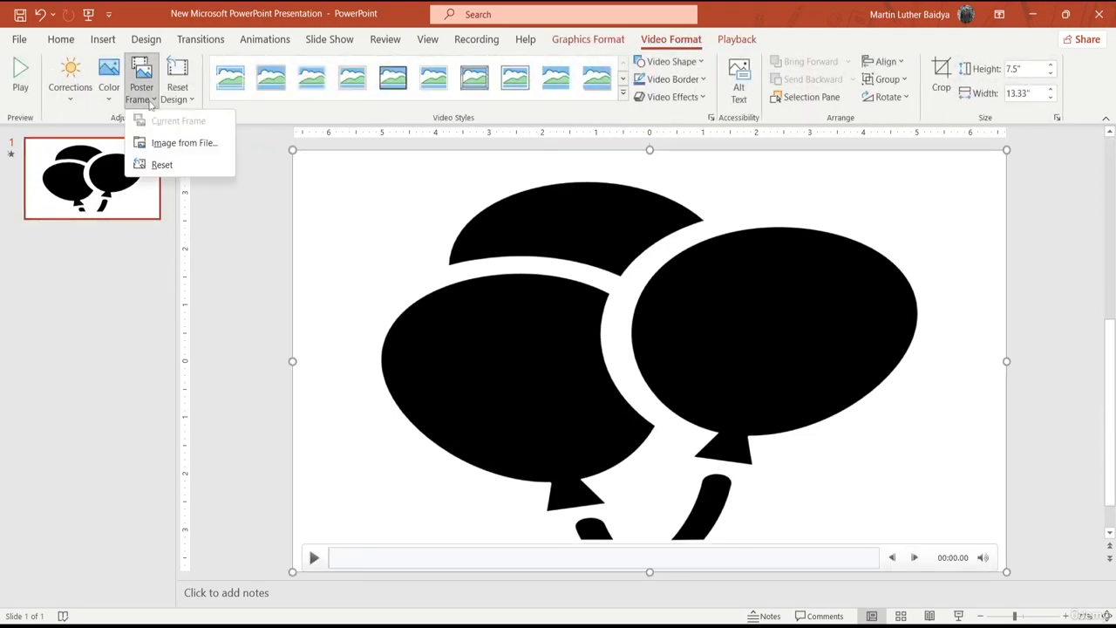
click(163, 165)
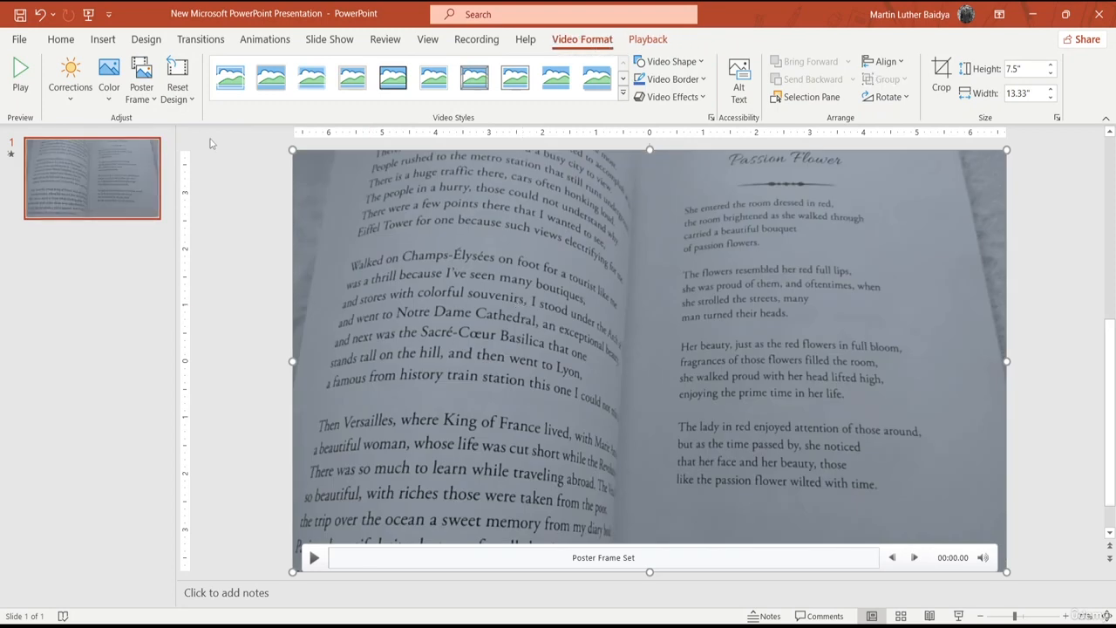
- Shrink the video from its upper-left corner to 6.03" by 10.71", and reset its design and size
click(181, 98)
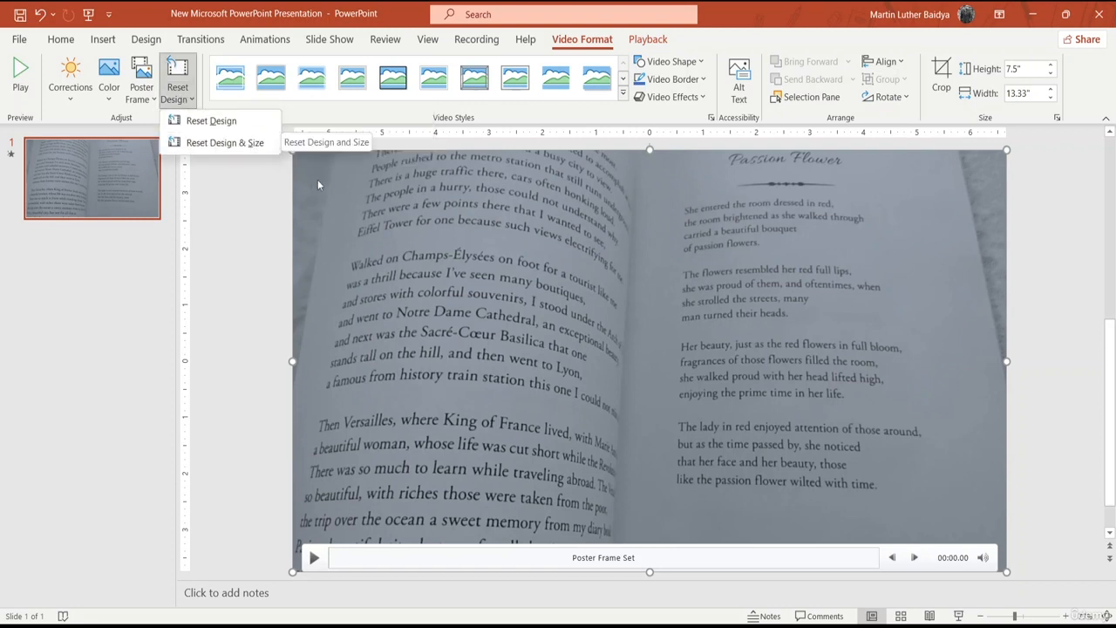
click(294, 151)
drag(294, 150, 432, 232)
click(178, 99)
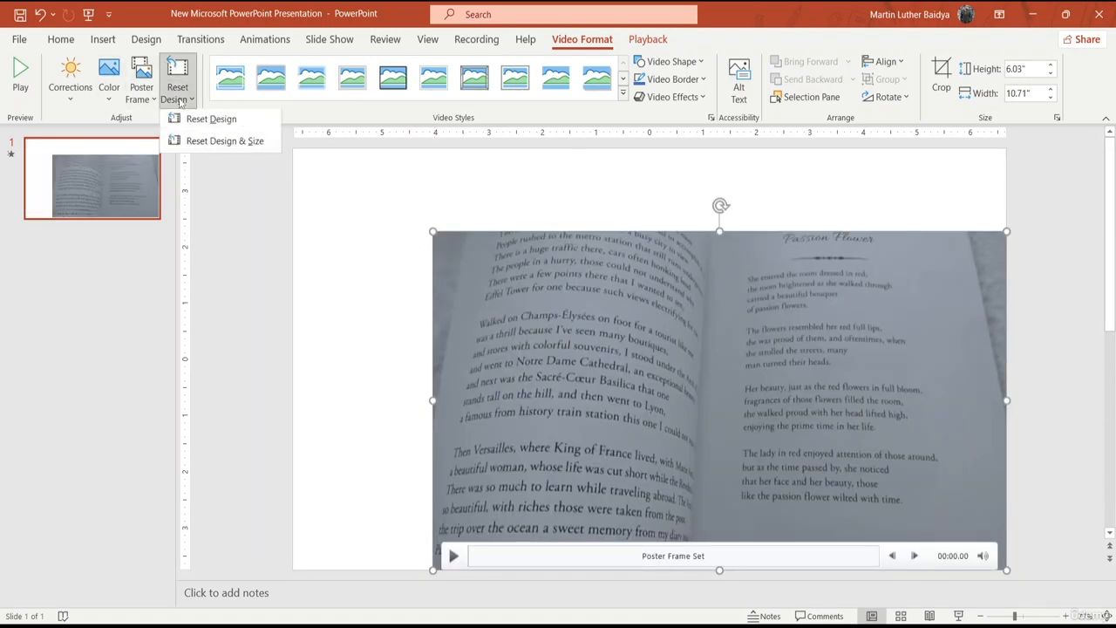
click(215, 144)
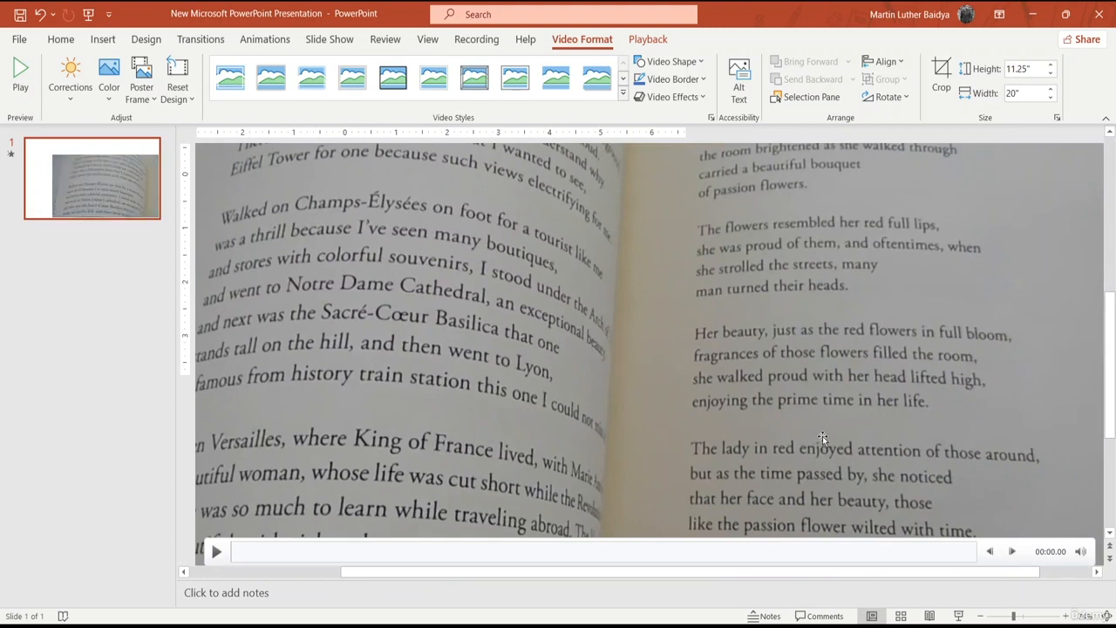
- Move the oversized video onto the slide and resize it to 7.5" by 13.33", aligning its edges with the slide
scroll(627, 394, down, 4)
scroll(632, 390, up, 2)
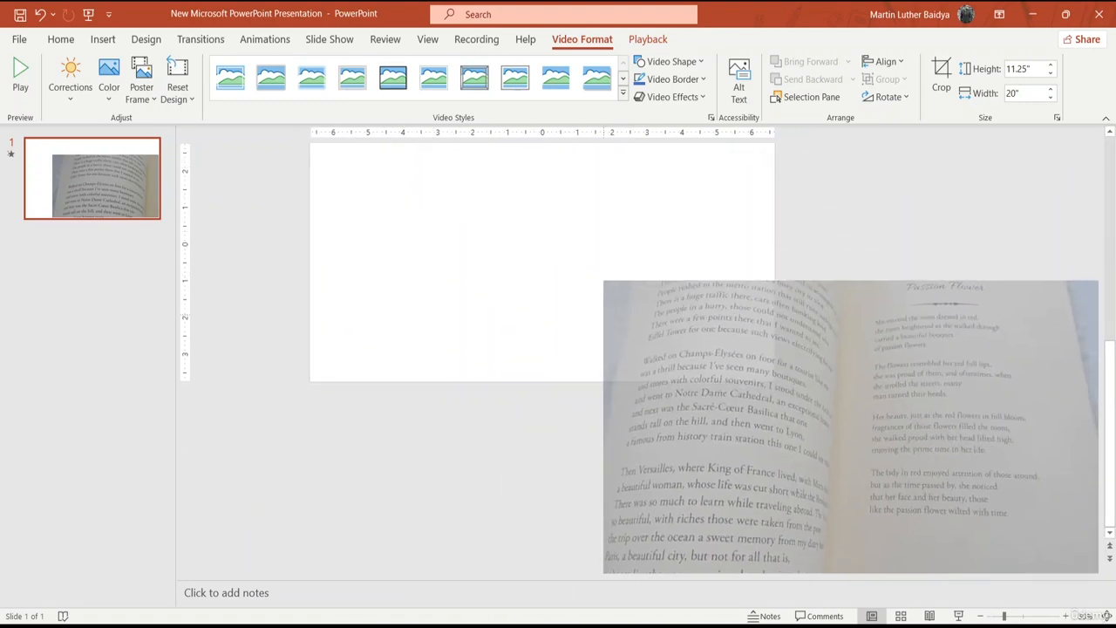
drag(840, 402, 509, 224)
drag(426, 235, 420, 225)
drag(628, 312, 638, 315)
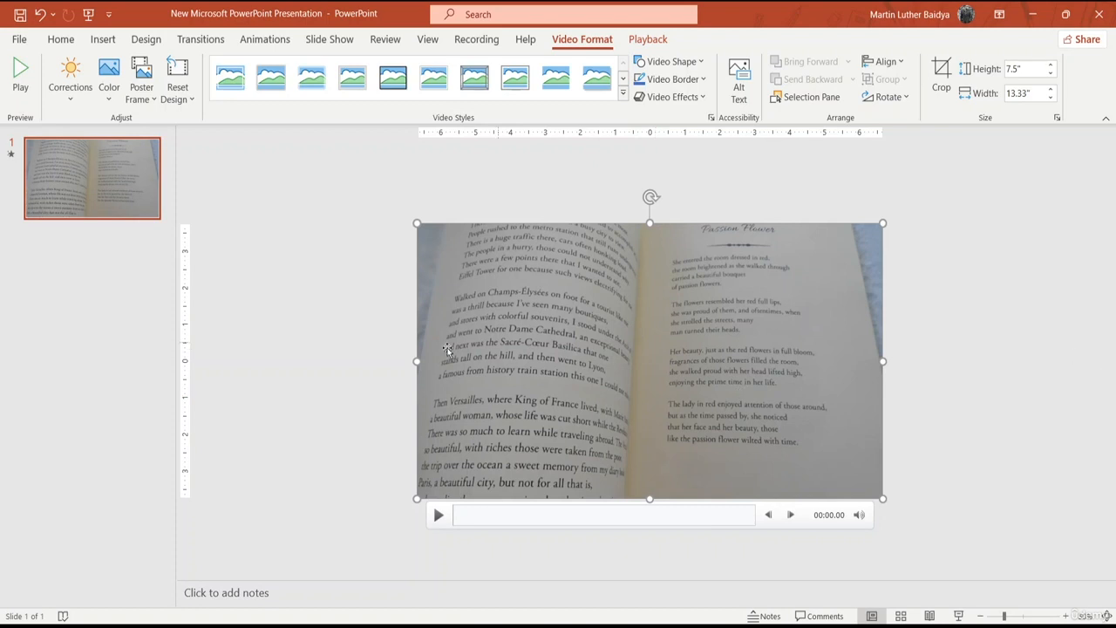
drag(415, 360, 416, 360)
drag(650, 223, 650, 223)
drag(883, 358, 883, 358)
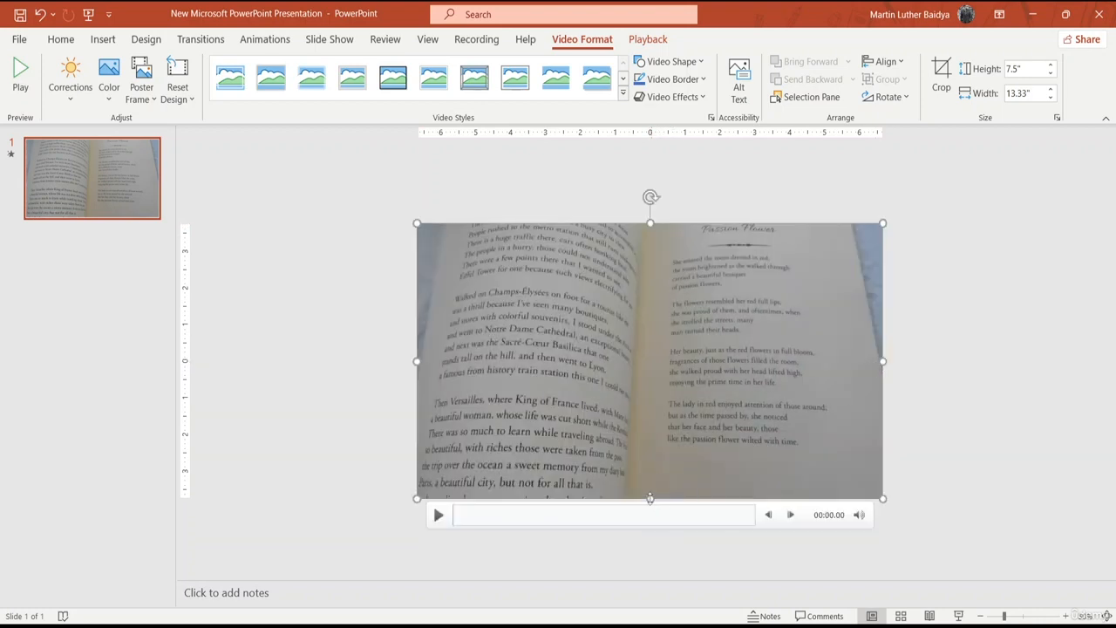
drag(650, 498, 650, 495)
- Apply the thick black frame style from the Moderate group of video styles to the video
ctrl+scroll(654, 500, up, 2)
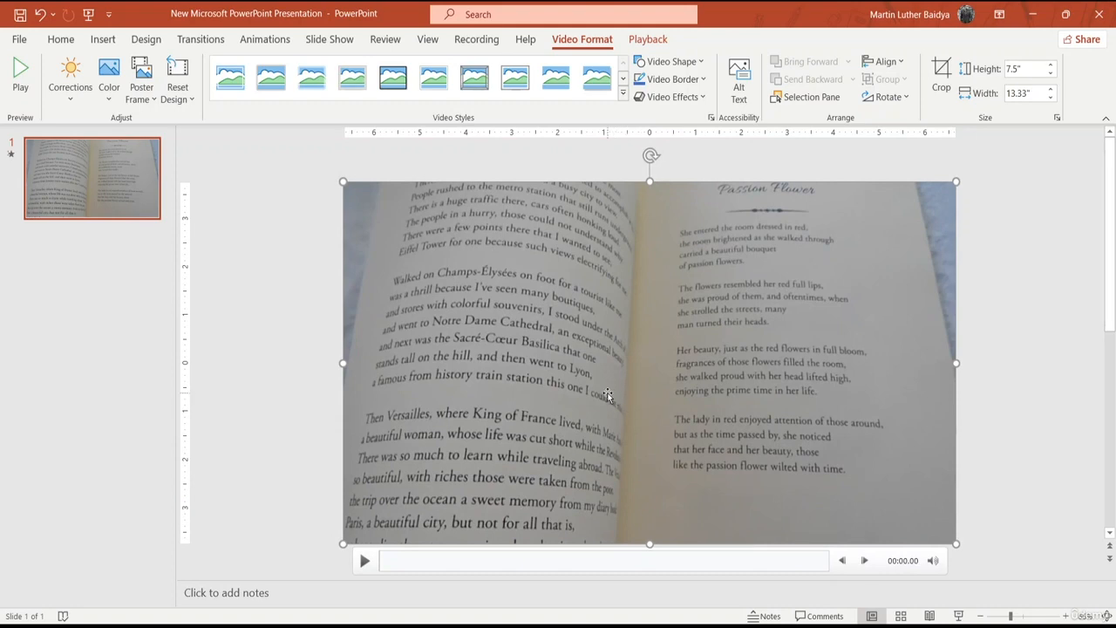
ctrl+scroll(613, 397, down, 3)
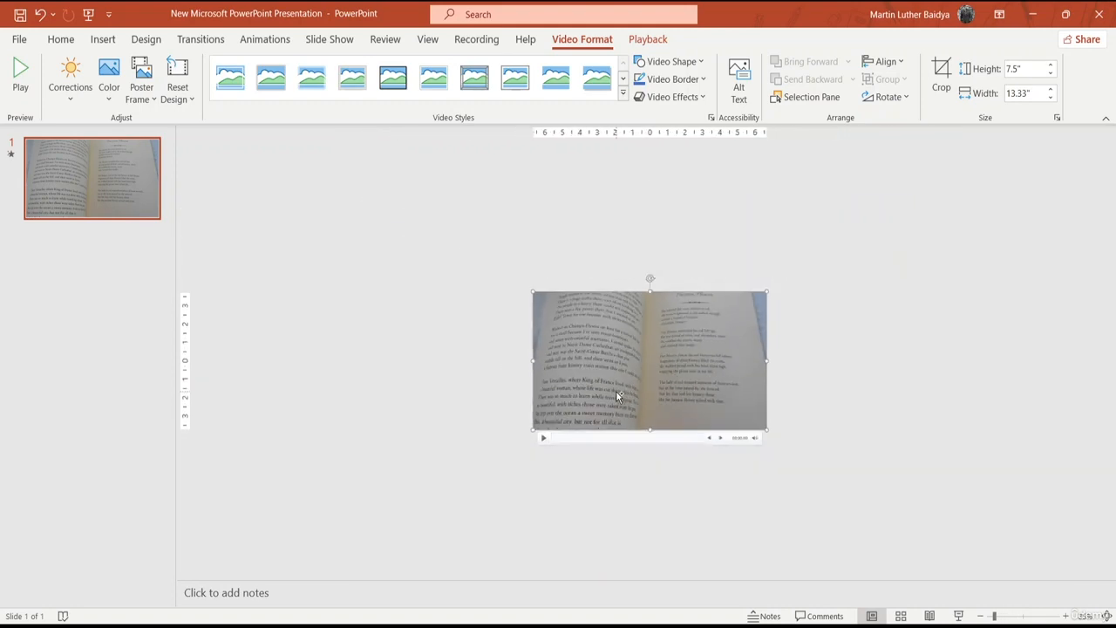
ctrl+scroll(615, 397, up, 4)
ctrl+scroll(616, 397, down, 3)
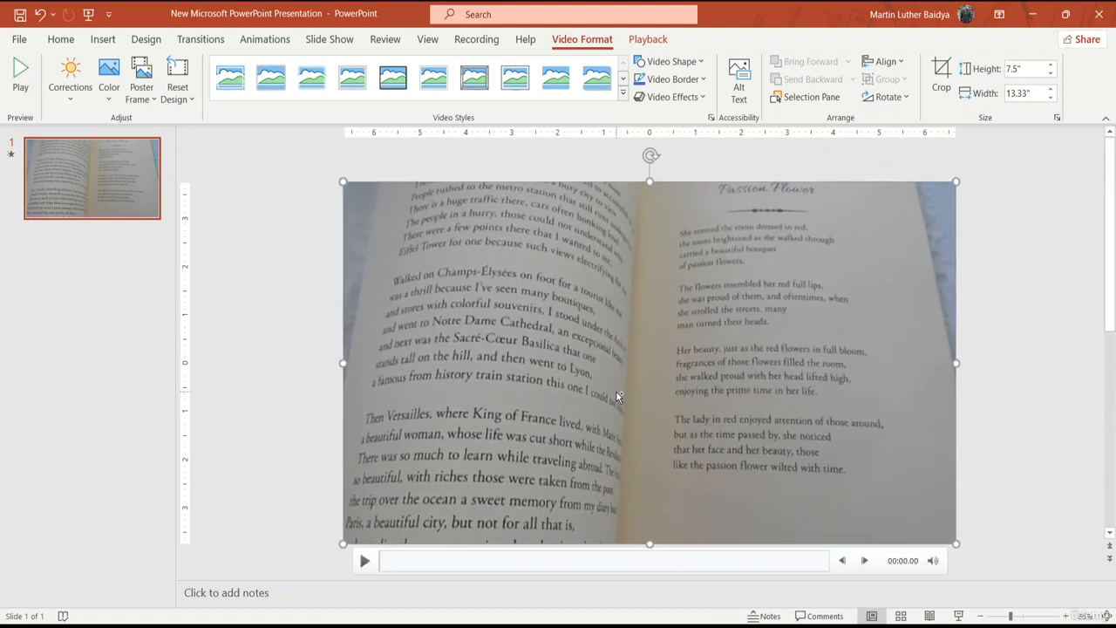
ctrl+scroll(615, 396, up, 2)
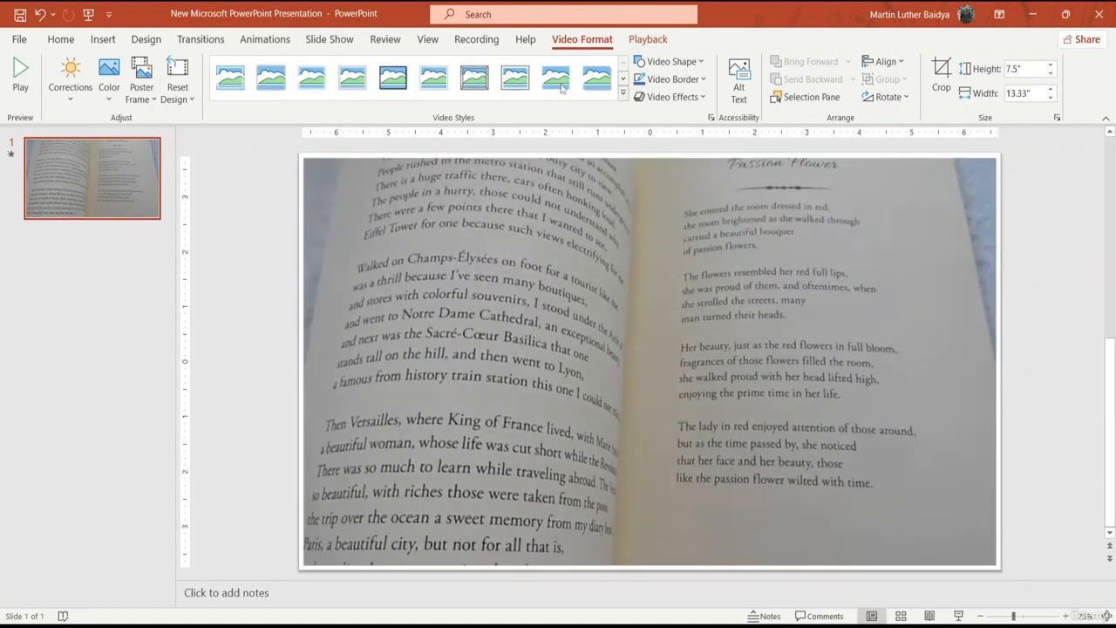
click(624, 97)
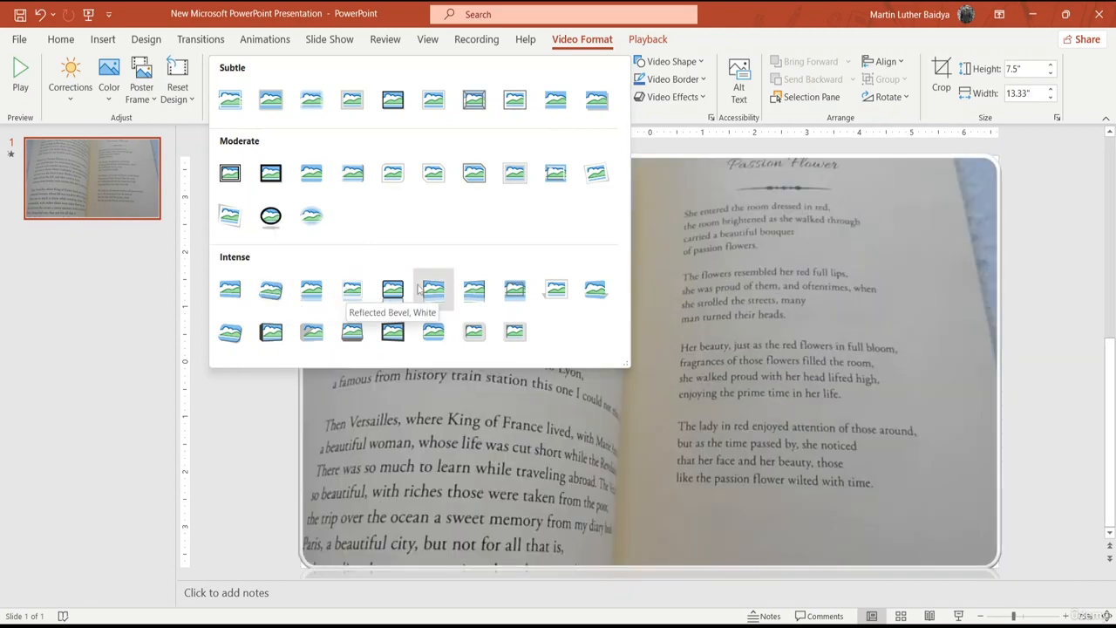
click(276, 179)
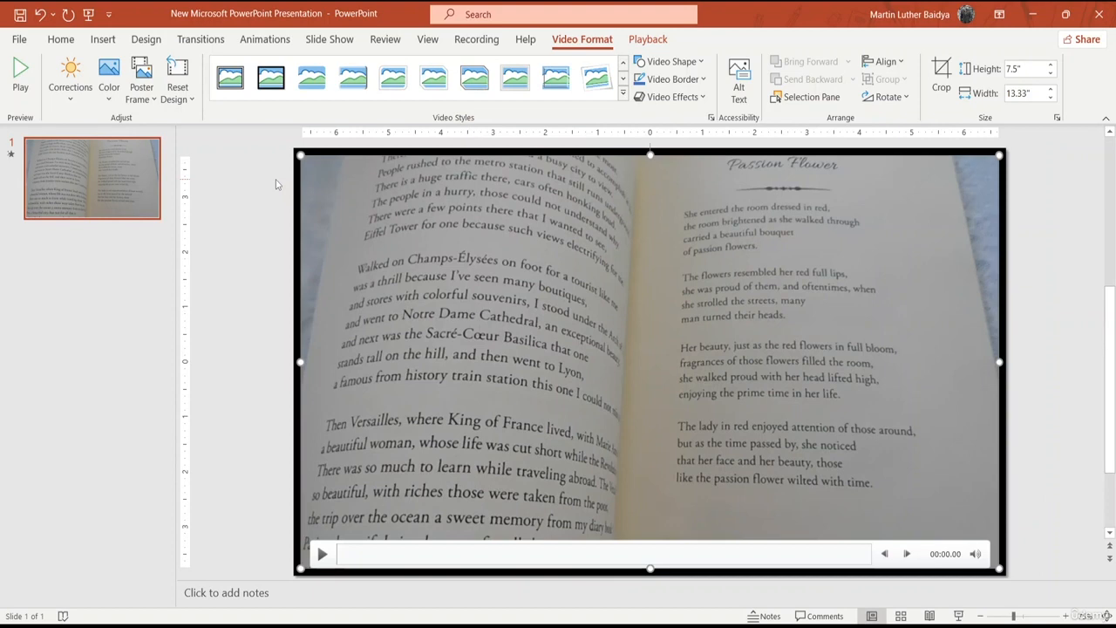
- Change the video's shape to the isosceles triangle from the basic shapes and play it briefly
click(671, 61)
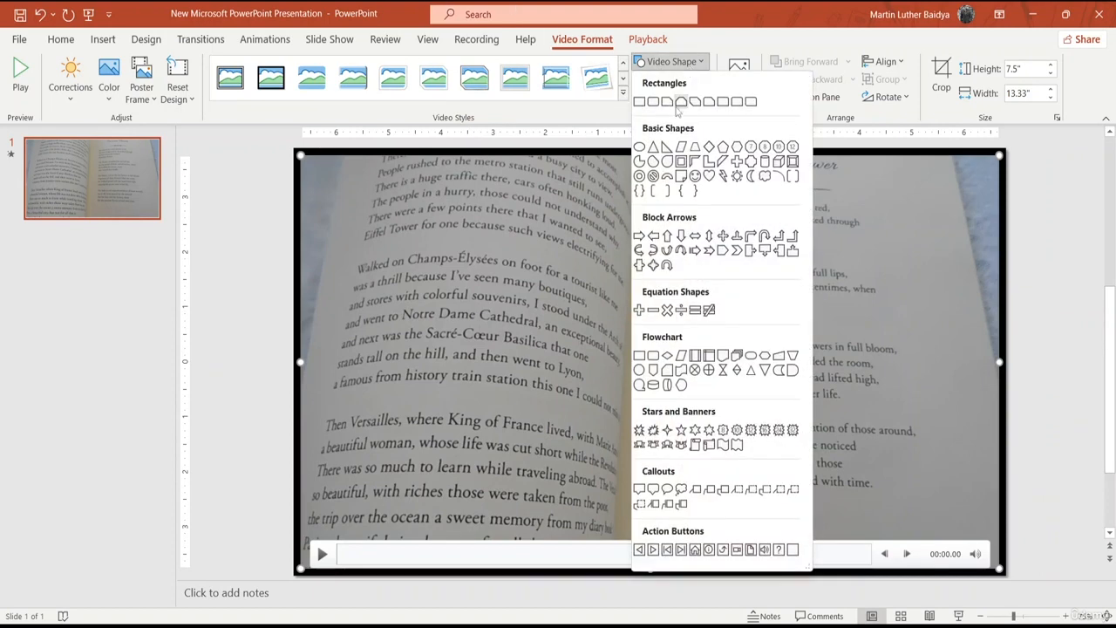
click(653, 147)
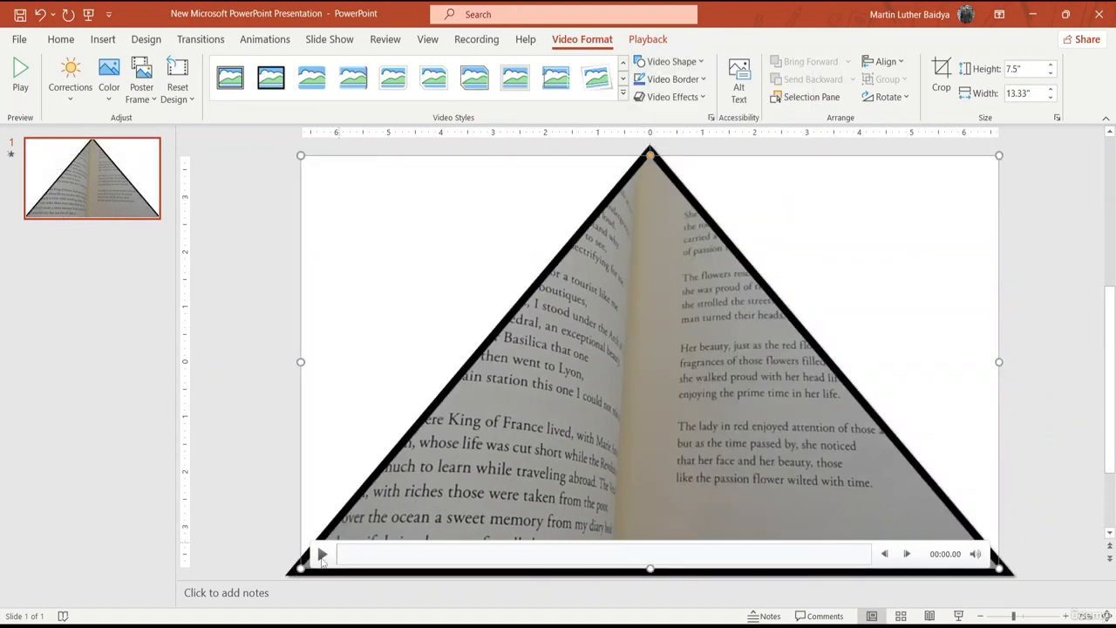
click(323, 556)
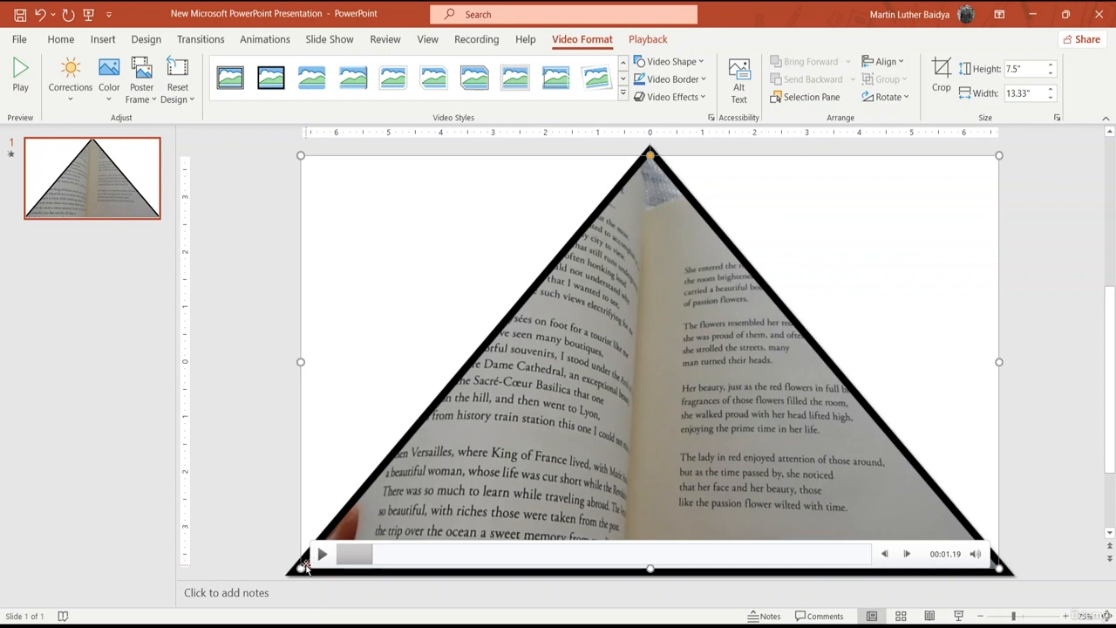
- Review the color and line weight options for the video's border without applying any
click(698, 85)
mouse_move(660, 314)
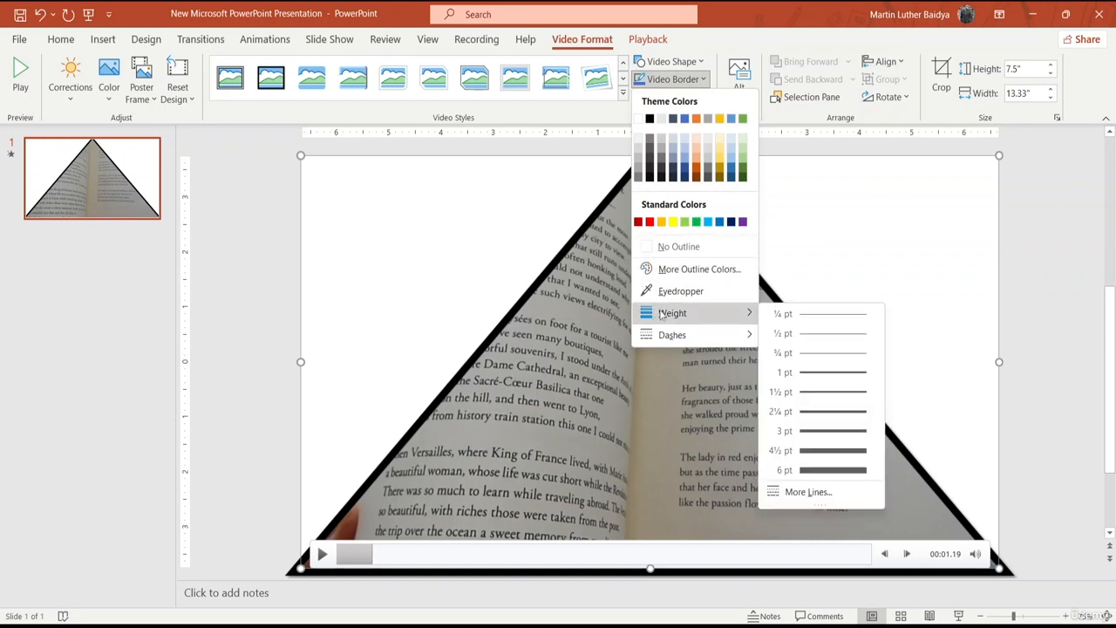
click(571, 186)
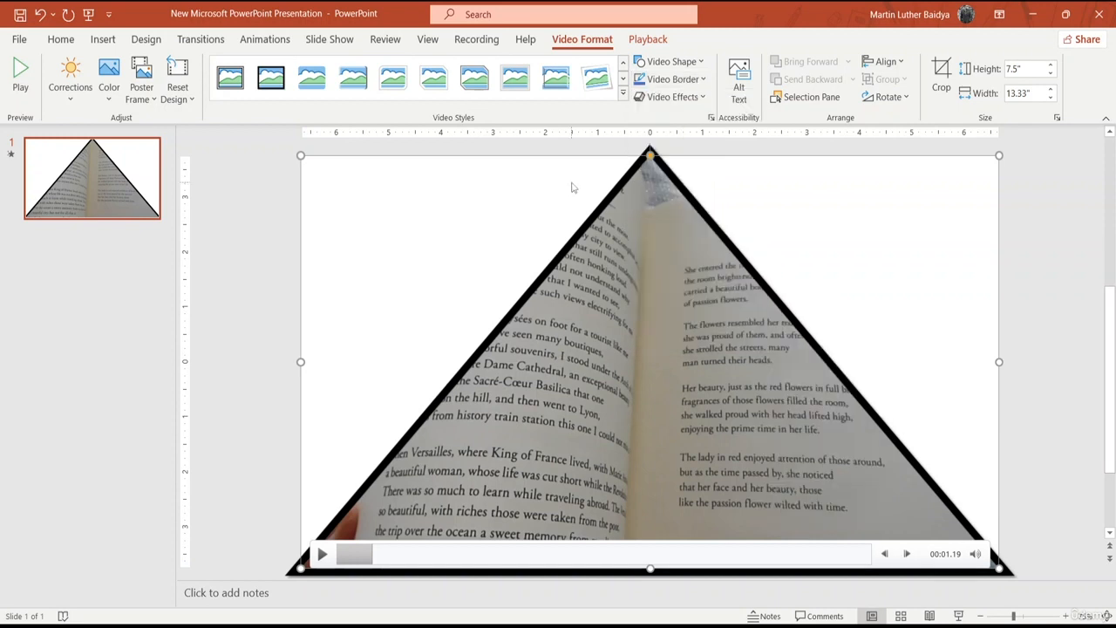